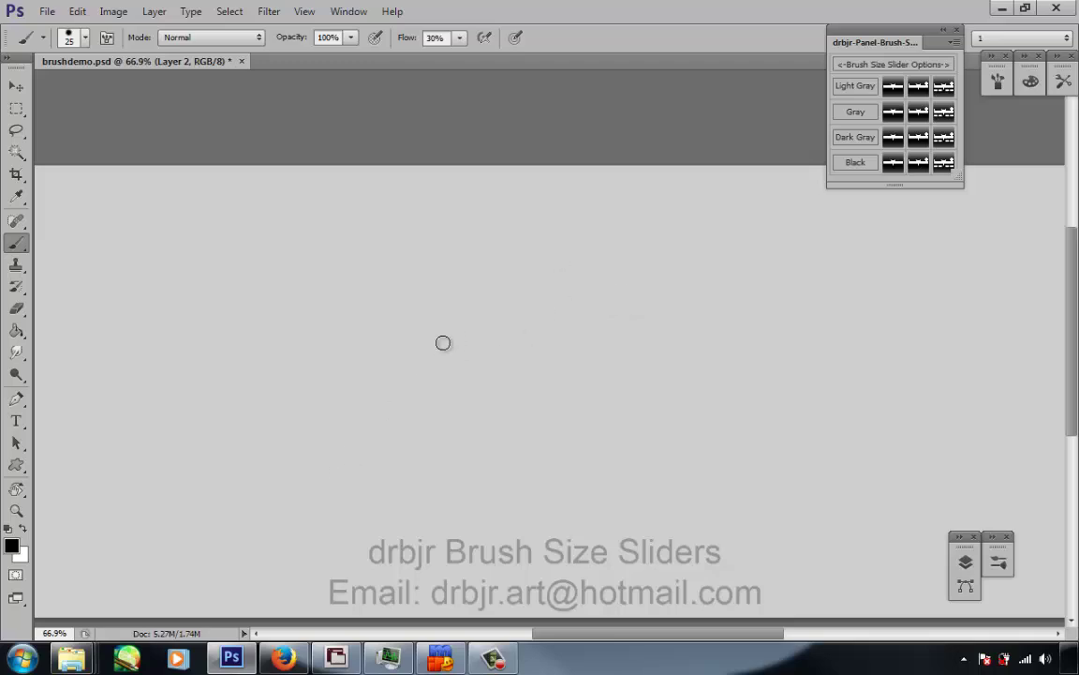
Set the brush size to 16 px in the brush preset picker.
{"action": "left_click", "coordinate": [85, 37]}
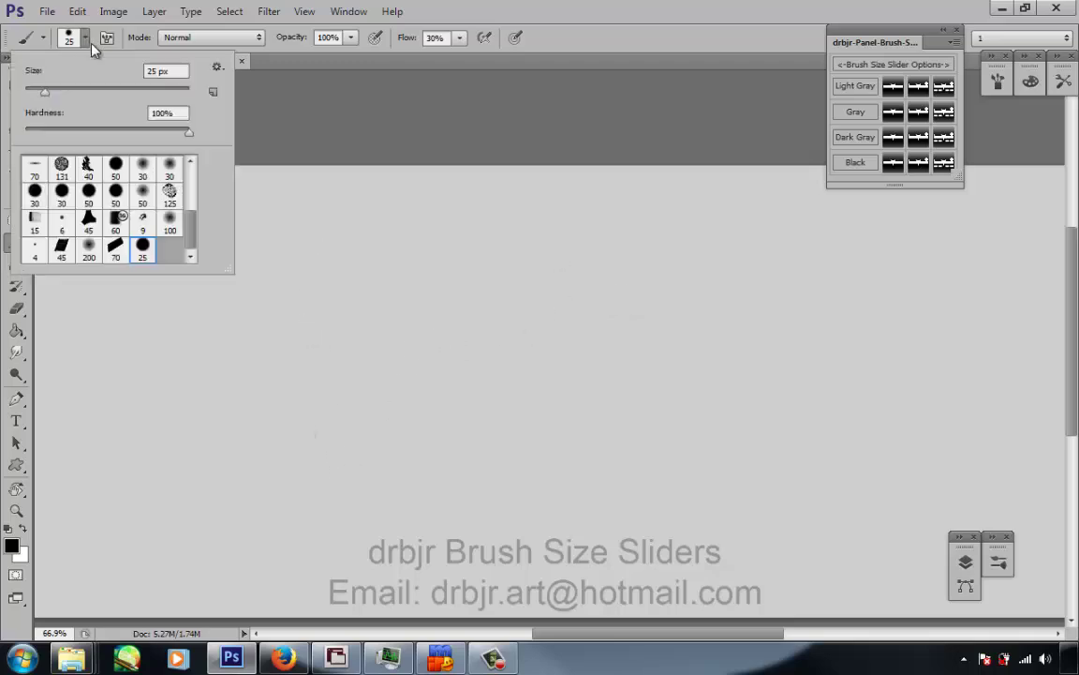
{"action": "mouse_move", "coordinate": [44, 93]}
{"action": "left_mouse_down"}
{"action": "mouse_move", "coordinate": [58, 93]}
{"action": "mouse_move", "coordinate": [41, 90]}
{"action": "left_mouse_up"}
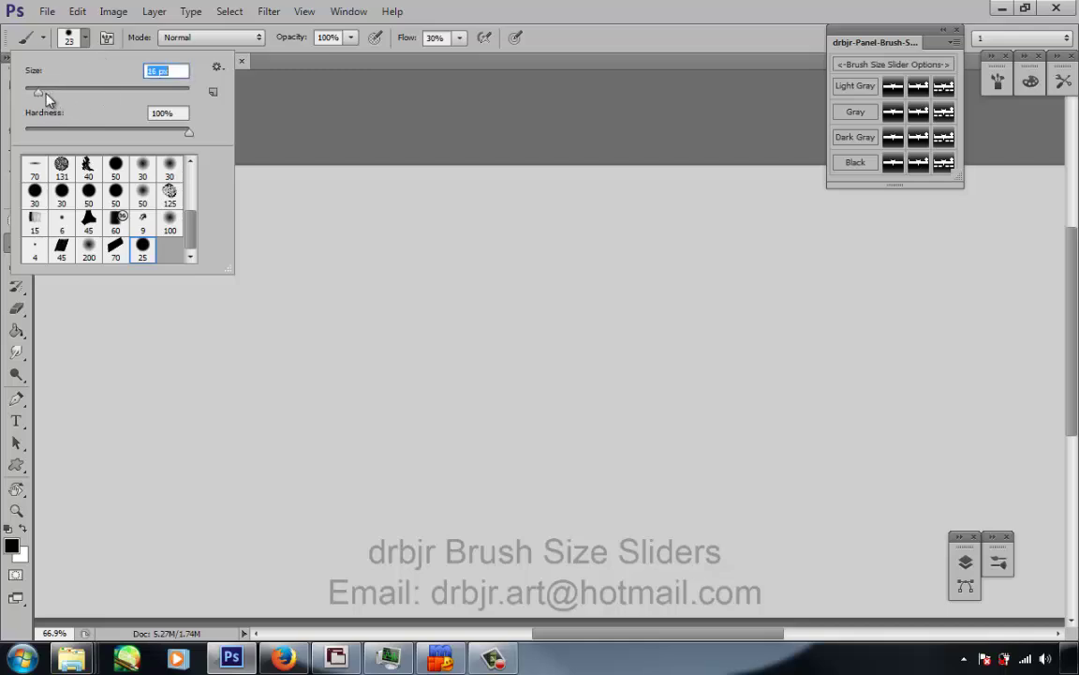
{"action": "left_click", "coordinate": [642, 40]}
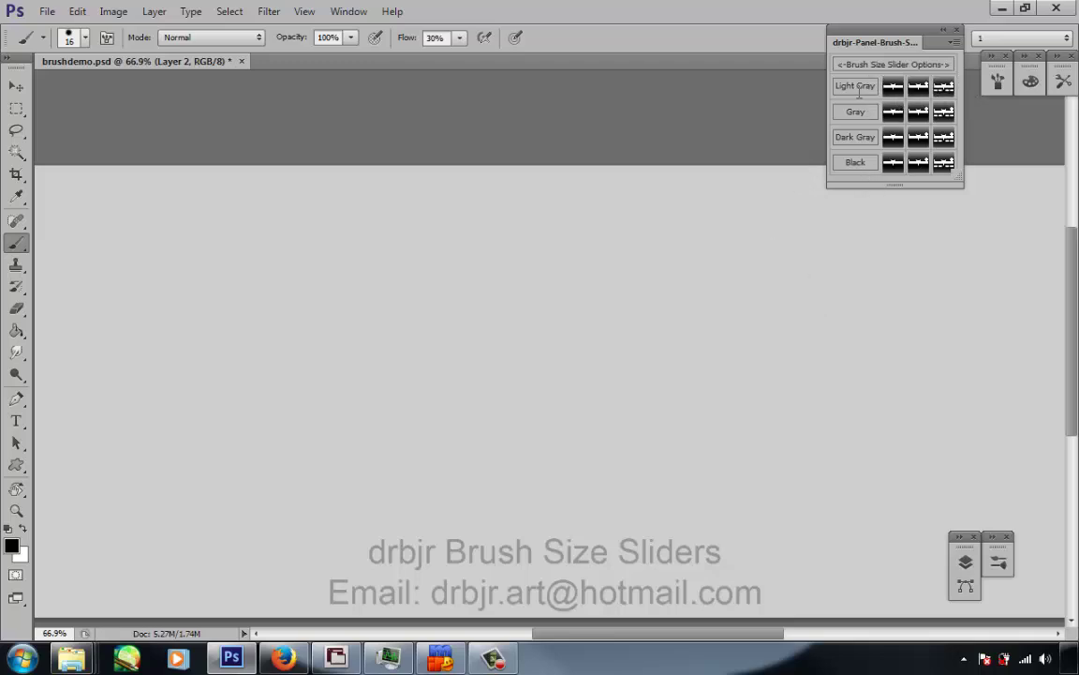
Preview all four color themes in the Interface preferences, discard the change, and return to the Brush tool.
{"action": "left_click", "coordinate": [78, 12]}
{"action": "mouse_move", "coordinate": [202, 623]}
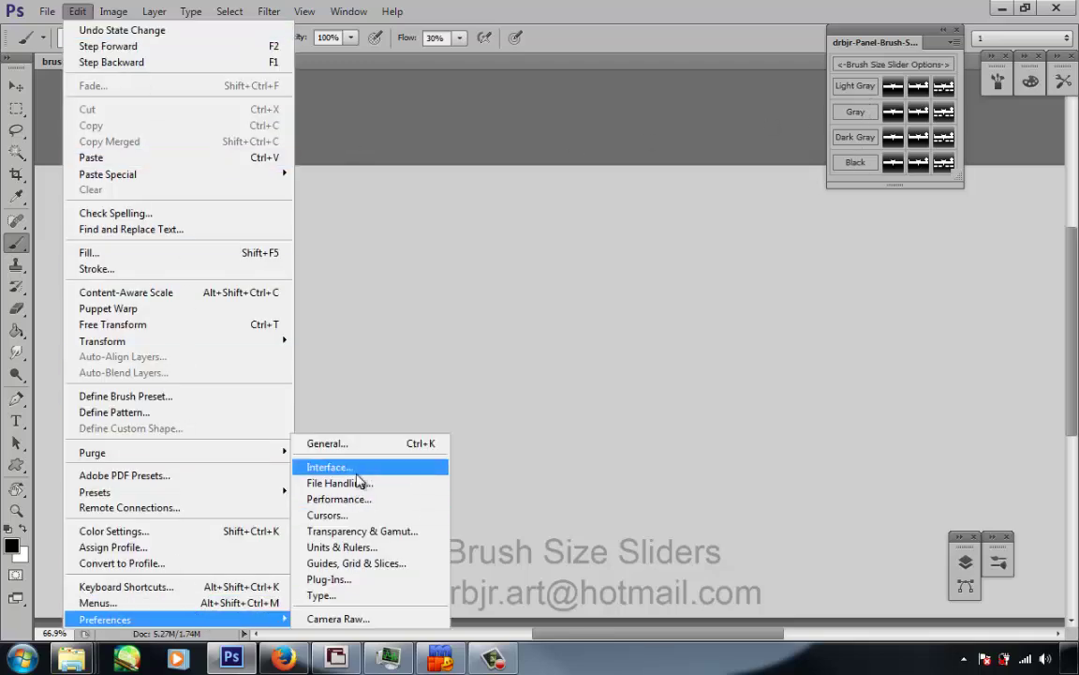
{"action": "left_click", "coordinate": [417, 468]}
{"action": "left_click", "coordinate": [462, 504]}
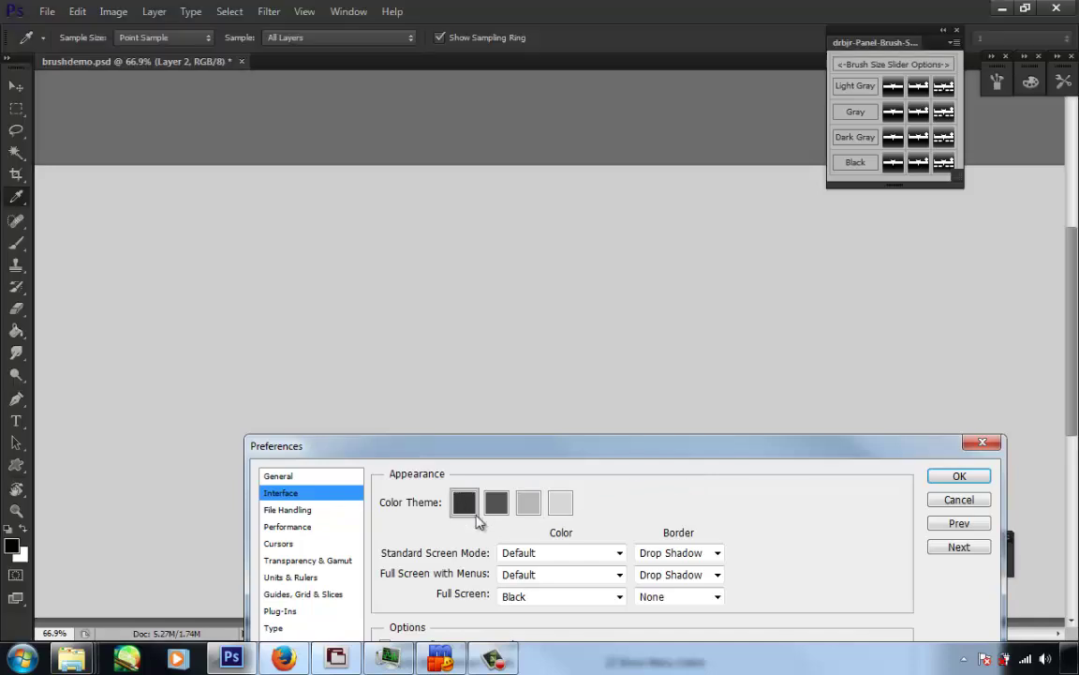
{"action": "left_click", "coordinate": [498, 504]}
{"action": "left_click", "coordinate": [530, 506]}
{"action": "left_click", "coordinate": [560, 503]}
{"action": "left_click", "coordinate": [957, 500]}
{"action": "key", "text": "b"}
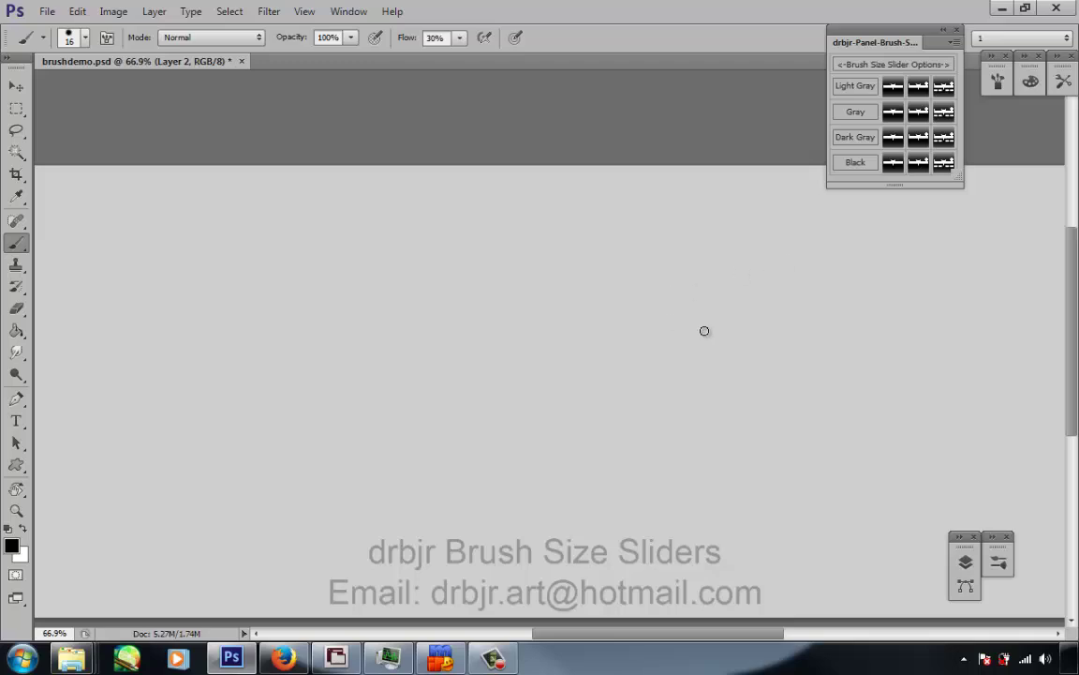
Check the brush preset picker, and set the brush size to 30 px from the brush popup on the canvas.
{"action": "left_click", "coordinate": [84, 38]}
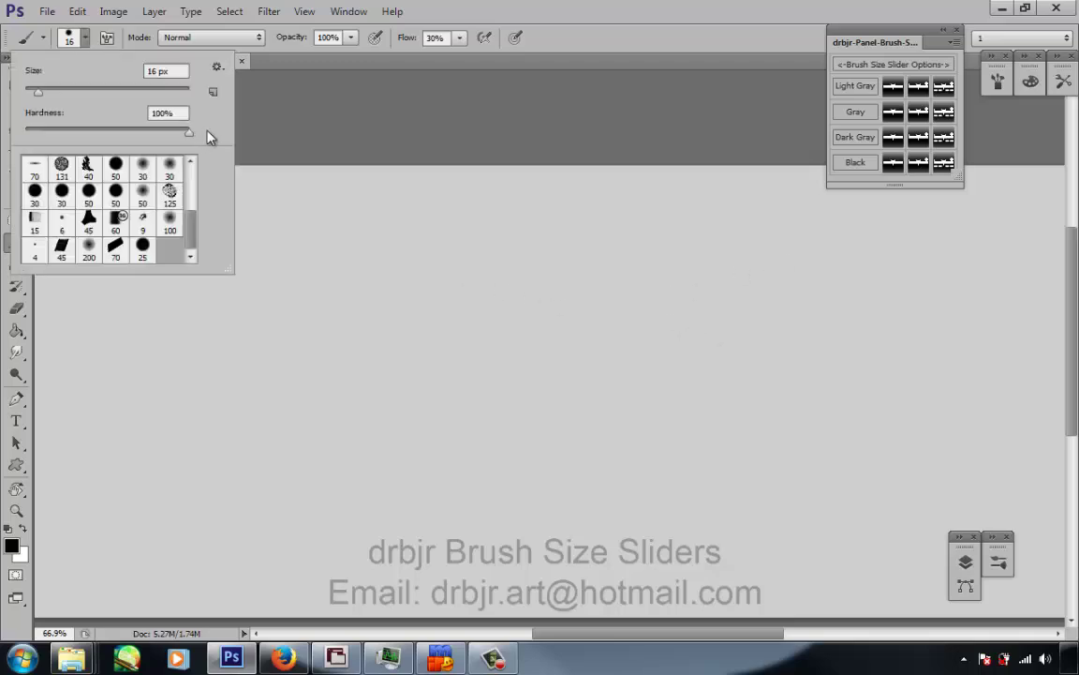
{"action": "left_click", "coordinate": [644, 43]}
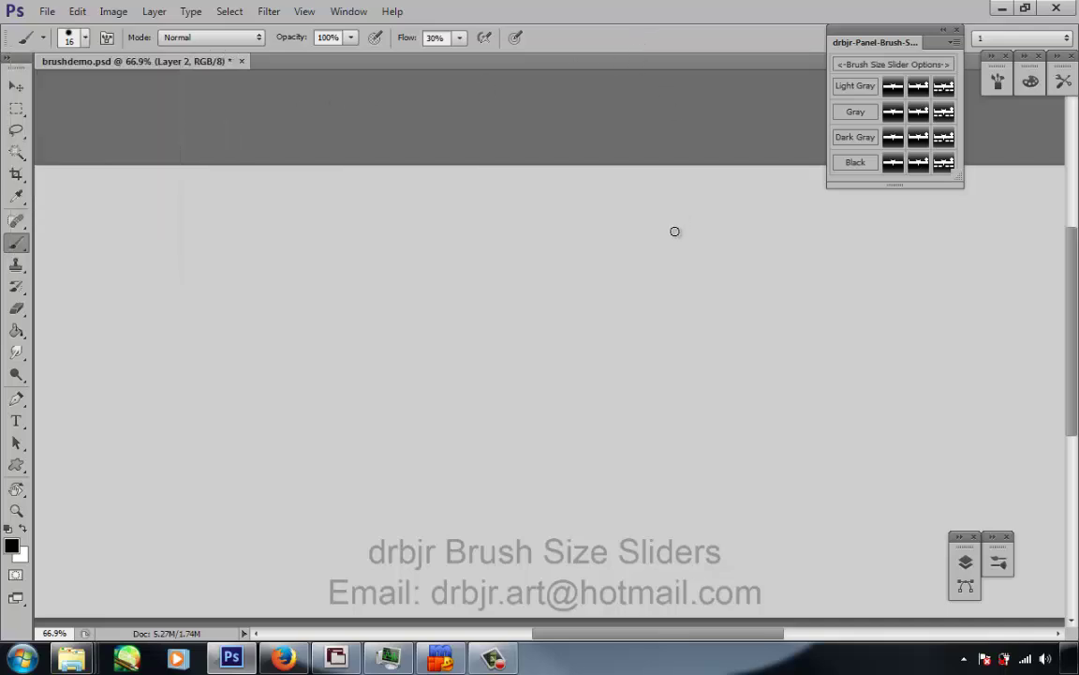
{"action": "right_click", "coordinate": [689, 302]}
{"action": "left_click_drag", "start_coordinate": [720, 346], "coordinate": [732, 352]}
{"action": "key", "text": "Return"}
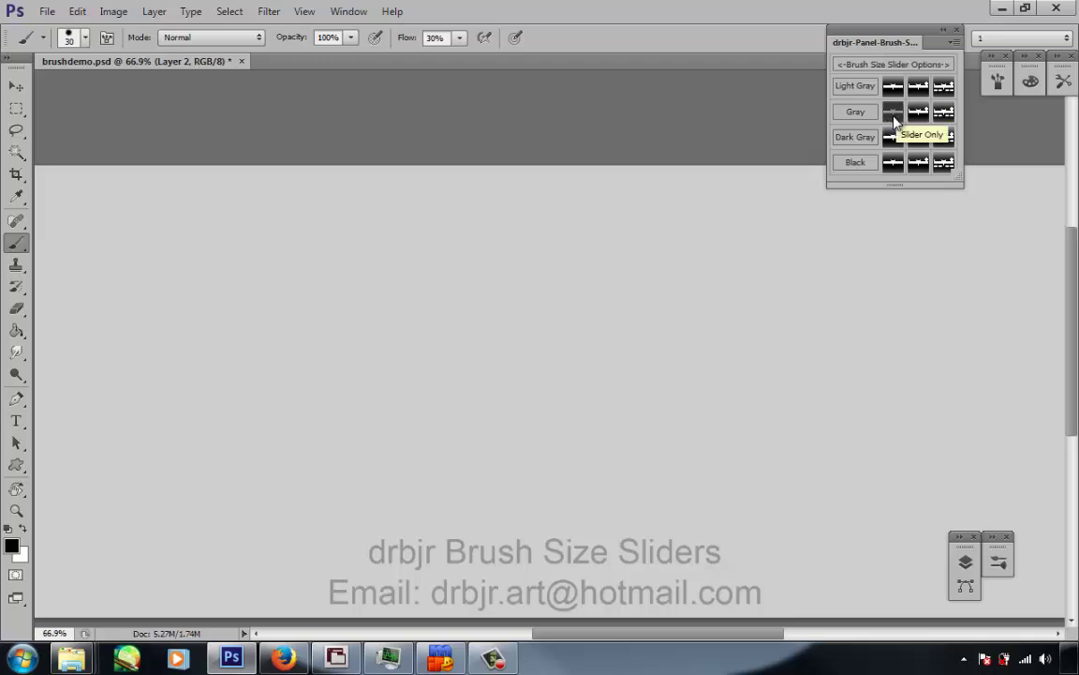
Open the Gray Slider Only version of the brush size slider and move its window clear of the canvas and the Color panel.
{"action": "left_click", "coordinate": [893, 116]}
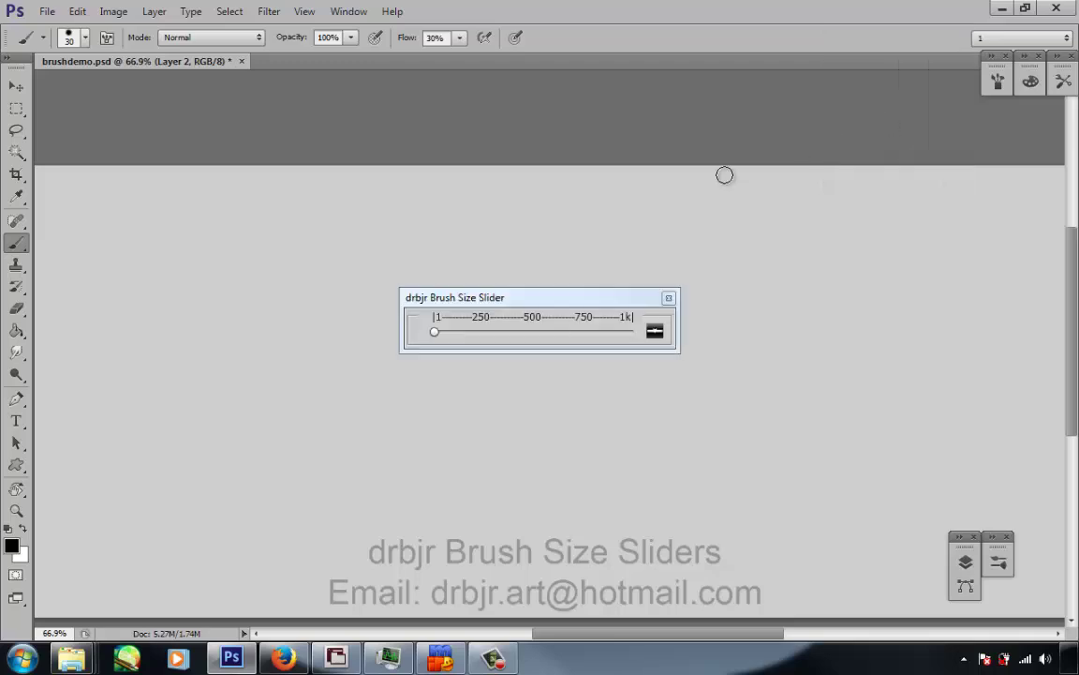
{"action": "mouse_move", "coordinate": [578, 301]}
{"action": "left_mouse_down"}
{"action": "mouse_move", "coordinate": [788, 41]}
{"action": "mouse_move", "coordinate": [758, 10]}
{"action": "mouse_move", "coordinate": [998, 68]}
{"action": "mouse_move", "coordinate": [783, 38]}
{"action": "mouse_move", "coordinate": [927, 73]}
{"action": "mouse_move", "coordinate": [744, 21]}
{"action": "left_mouse_up"}
{"action": "left_click", "coordinate": [992, 82]}
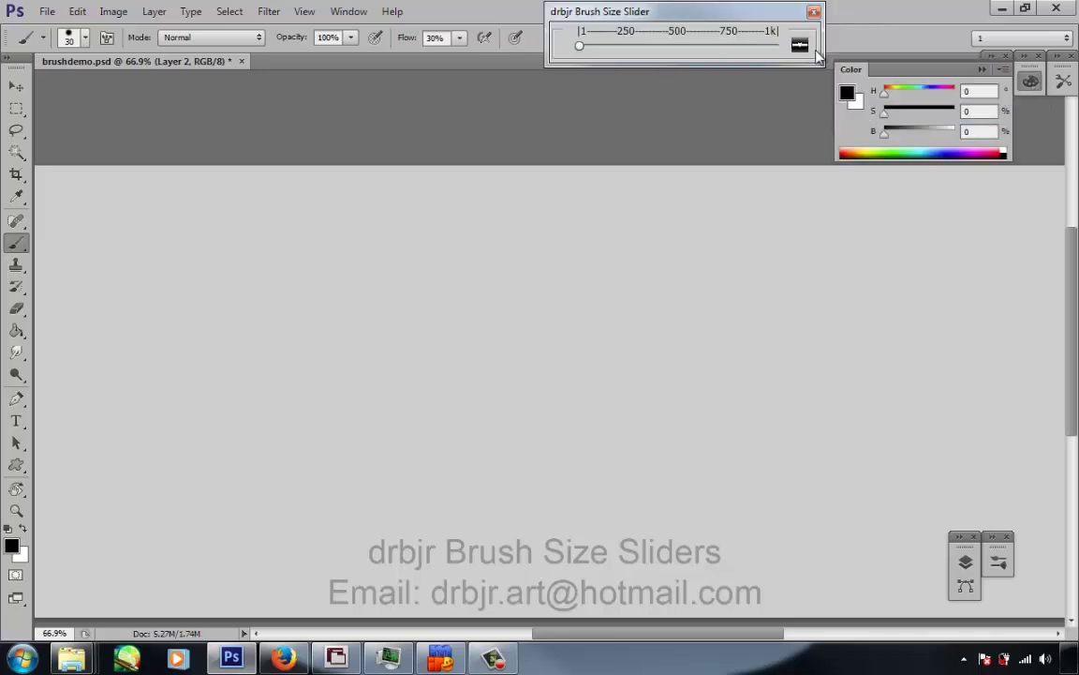
{"action": "left_click", "coordinate": [1030, 83]}
{"action": "left_click_drag", "start_coordinate": [771, 19], "coordinate": [799, 18]}
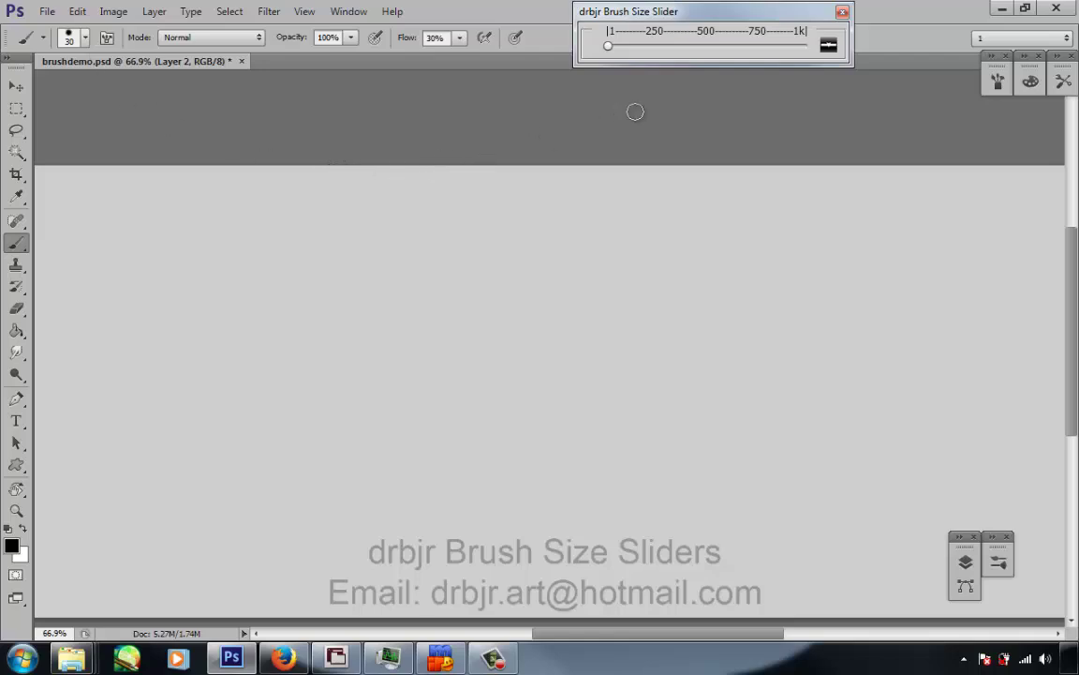
Set the brush to 3 px and to 95 px with the size slider, and check the size in the brush preset picker.
{"action": "left_click_drag", "start_coordinate": [785, 58], "coordinate": [610, 66]}
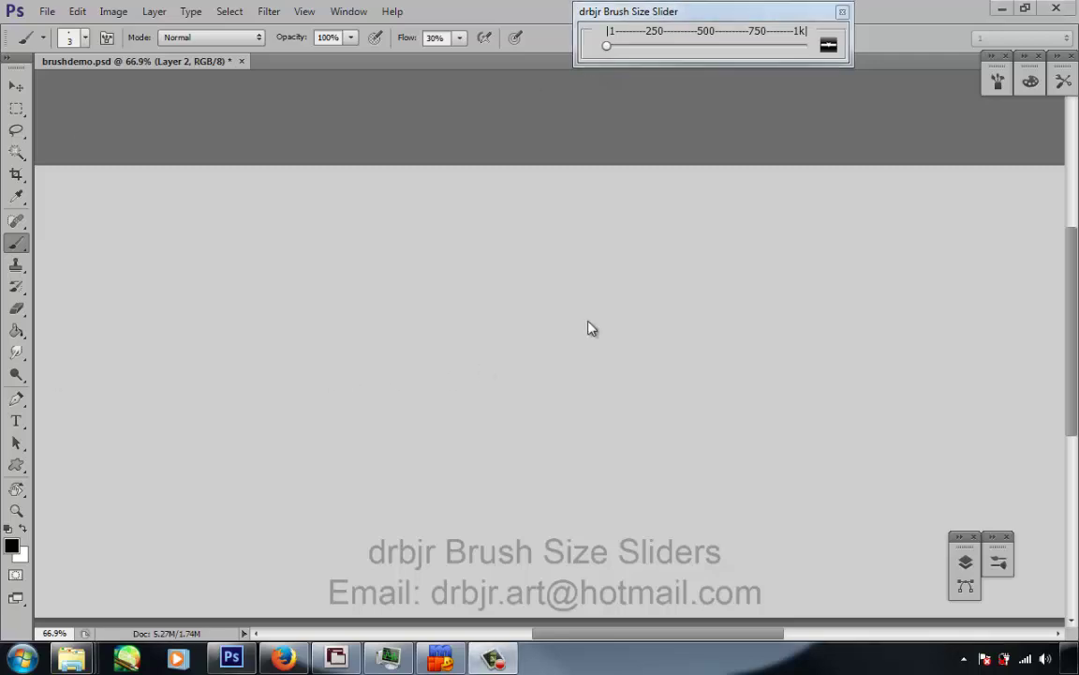
{"action": "left_click", "coordinate": [685, 19]}
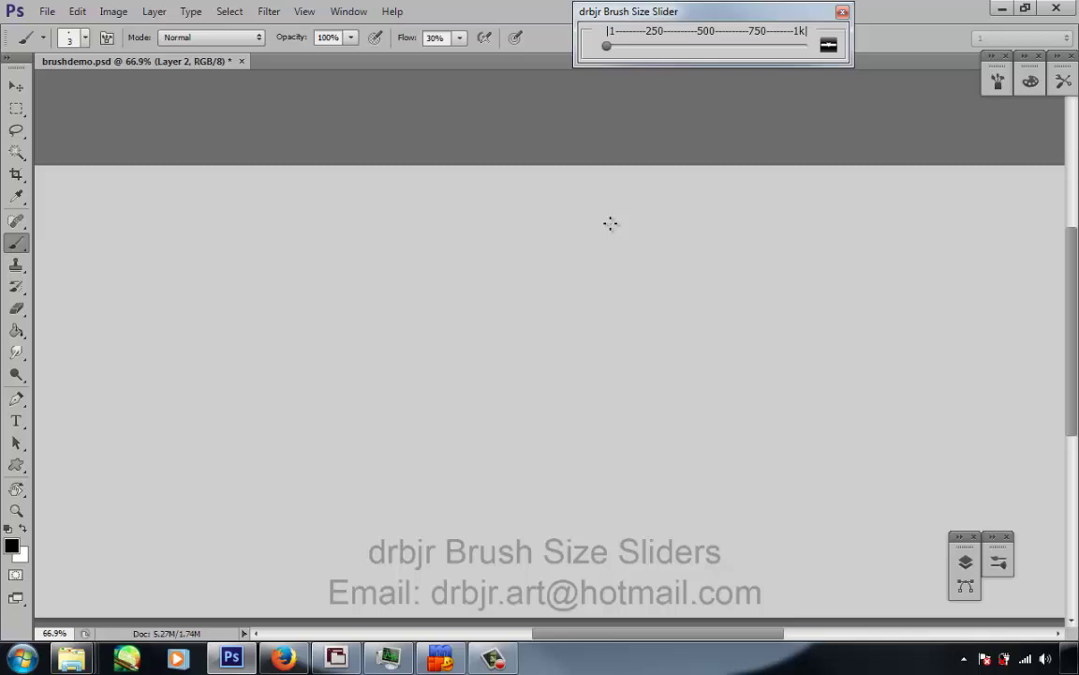
{"action": "left_click", "coordinate": [625, 52]}
{"action": "left_click", "coordinate": [84, 37]}
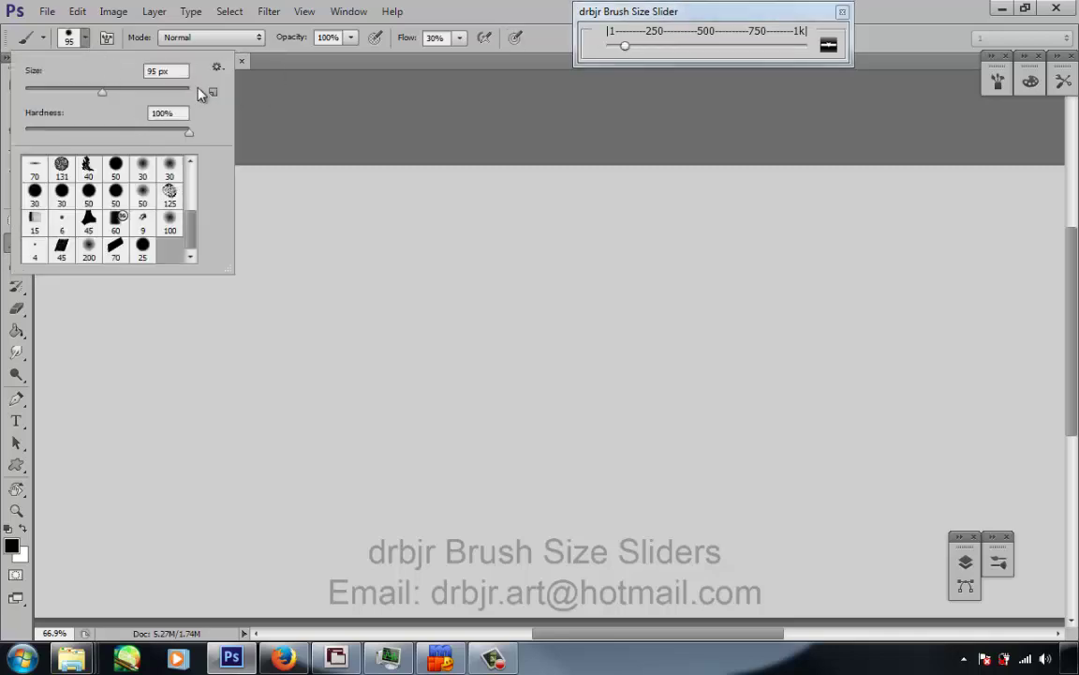
Run the brush size slider through several values, settle on 505 px, and paint a broad black stroke on the canvas.
{"action": "mouse_move", "coordinate": [625, 48]}
{"action": "left_mouse_down"}
{"action": "mouse_move", "coordinate": [706, 49]}
{"action": "mouse_move", "coordinate": [649, 49]}
{"action": "left_mouse_up"}
{"action": "left_click", "coordinate": [745, 51]}
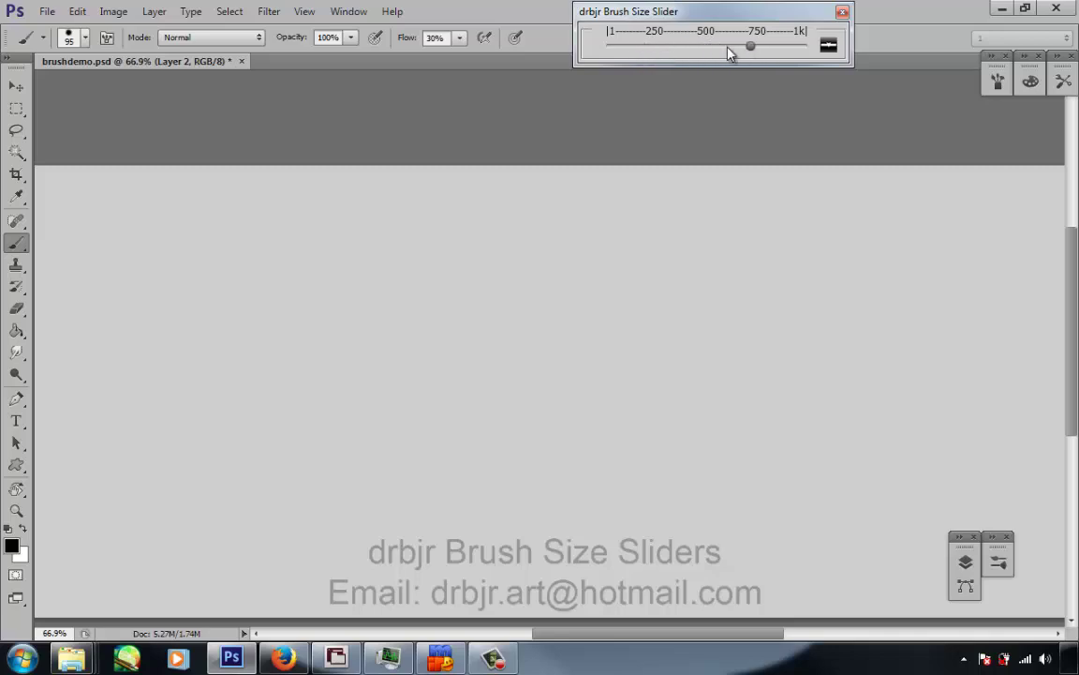
{"action": "left_click", "coordinate": [671, 51]}
{"action": "mouse_move", "coordinate": [672, 56]}
{"action": "left_mouse_down"}
{"action": "mouse_move", "coordinate": [648, 51]}
{"action": "mouse_move", "coordinate": [676, 50]}
{"action": "left_mouse_up"}
{"action": "left_click", "coordinate": [653, 59]}
{"action": "left_click", "coordinate": [802, 56]}
{"action": "mouse_move", "coordinate": [747, 56]}
{"action": "left_mouse_down"}
{"action": "mouse_move", "coordinate": [650, 55]}
{"action": "mouse_move", "coordinate": [708, 54]}
{"action": "left_mouse_up"}
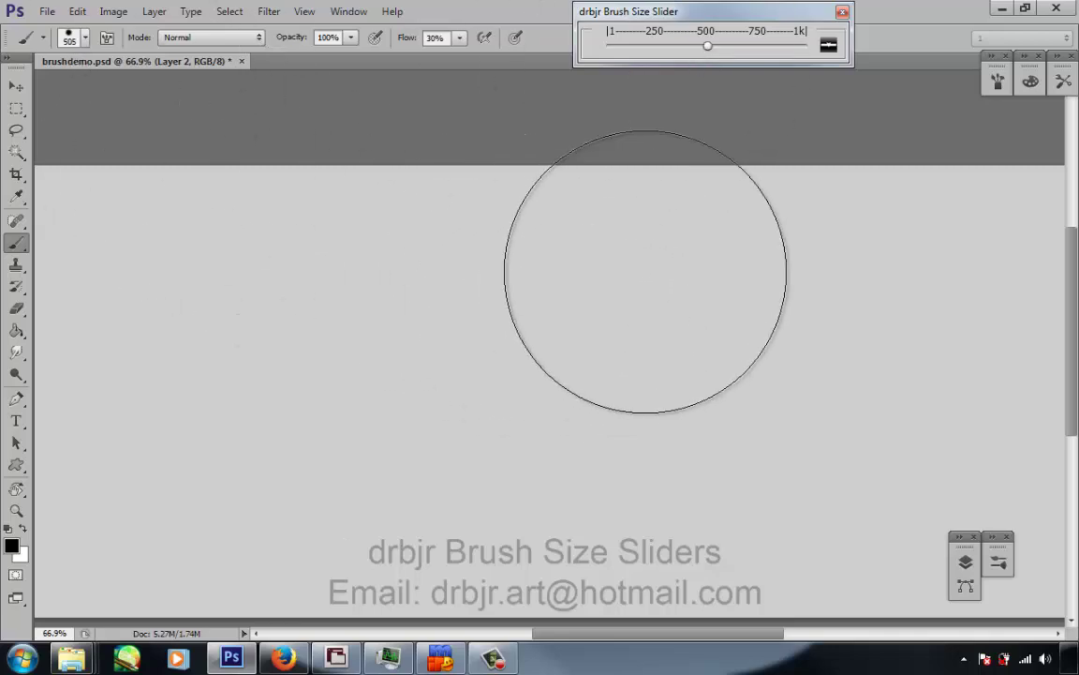
{"action": "mouse_move", "coordinate": [637, 281]}
{"action": "left_mouse_down"}
{"action": "mouse_move", "coordinate": [750, 372]}
{"action": "mouse_move", "coordinate": [744, 351]}
{"action": "left_mouse_up"}
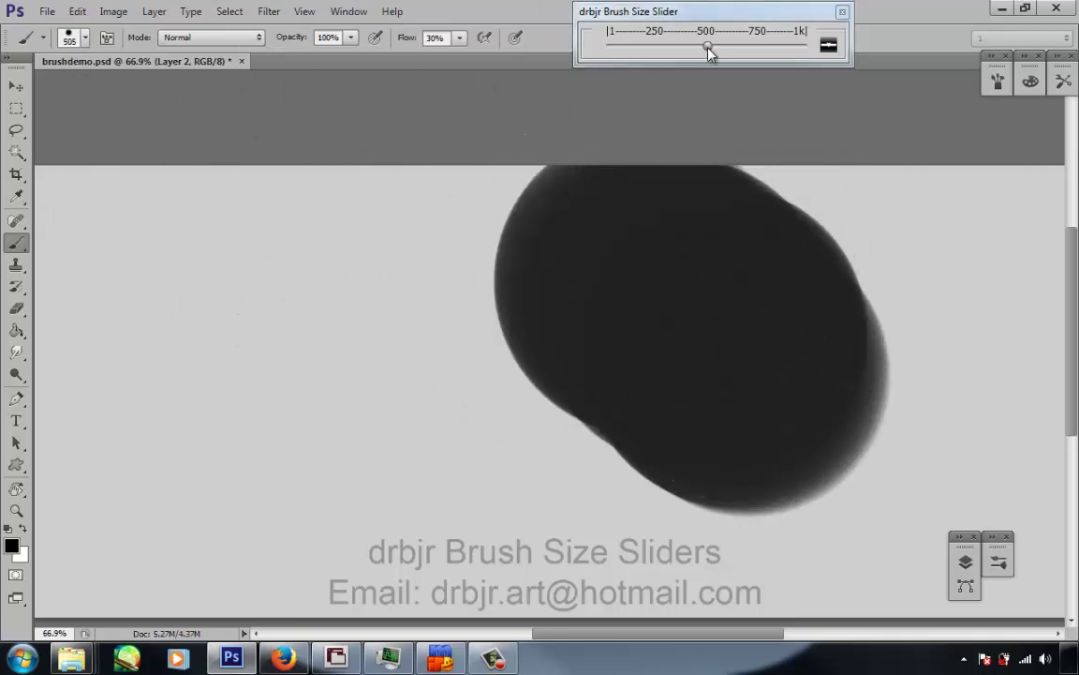
Paint four strokes beside the broad one, resizing the brush to 191 px and smaller sizes, and leave the slider at 55 px.
{"action": "left_click_drag", "start_coordinate": [708, 53], "coordinate": [644, 47]}
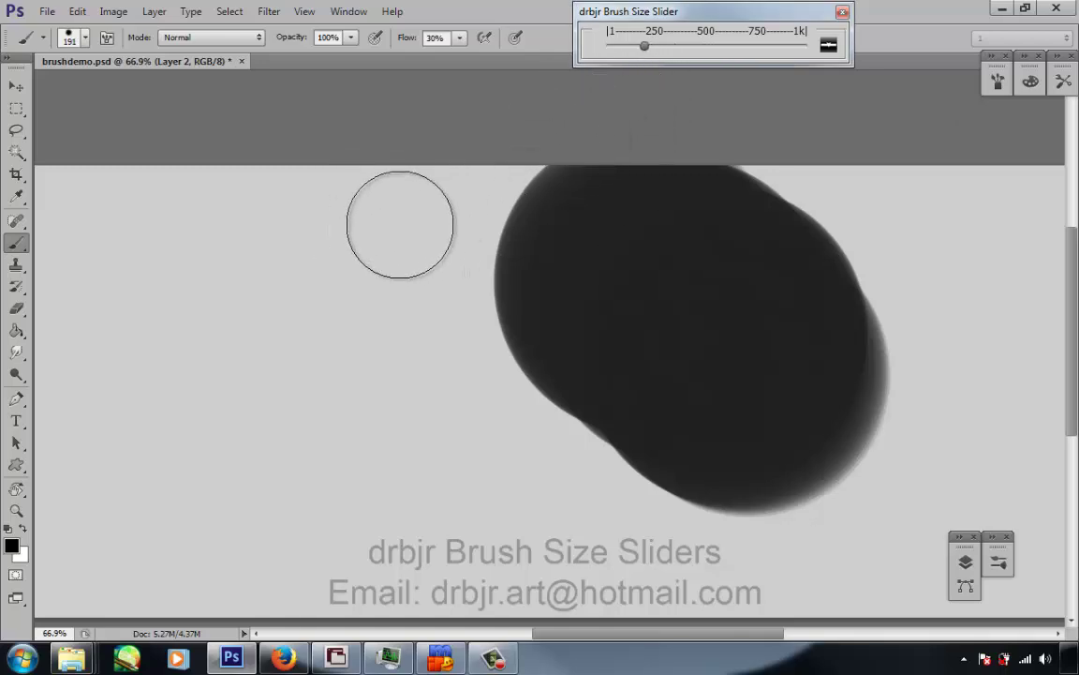
{"action": "mouse_move", "coordinate": [429, 208]}
{"action": "left_mouse_down"}
{"action": "mouse_move", "coordinate": [451, 273]}
{"action": "mouse_move", "coordinate": [447, 314]}
{"action": "mouse_move", "coordinate": [545, 429]}
{"action": "left_mouse_up"}
{"action": "left_click_drag", "start_coordinate": [645, 46], "coordinate": [617, 46]}
{"action": "mouse_move", "coordinate": [285, 223]}
{"action": "left_mouse_down"}
{"action": "mouse_move", "coordinate": [340, 303]}
{"action": "mouse_move", "coordinate": [395, 438]}
{"action": "left_mouse_up"}
{"action": "mouse_move", "coordinate": [617, 46]}
{"action": "left_mouse_down"}
{"action": "mouse_move", "coordinate": [606, 46]}
{"action": "mouse_move", "coordinate": [615, 46]}
{"action": "left_mouse_up"}
{"action": "left_click_drag", "start_coordinate": [188, 217], "coordinate": [238, 354]}
{"action": "left_click_drag", "start_coordinate": [618, 46], "coordinate": [634, 46]}
{"action": "left_click_drag", "start_coordinate": [230, 276], "coordinate": [363, 426]}
{"action": "mouse_move", "coordinate": [632, 47]}
{"action": "left_mouse_down"}
{"action": "mouse_move", "coordinate": [611, 47]}
{"action": "mouse_move", "coordinate": [617, 58]}
{"action": "left_mouse_up"}
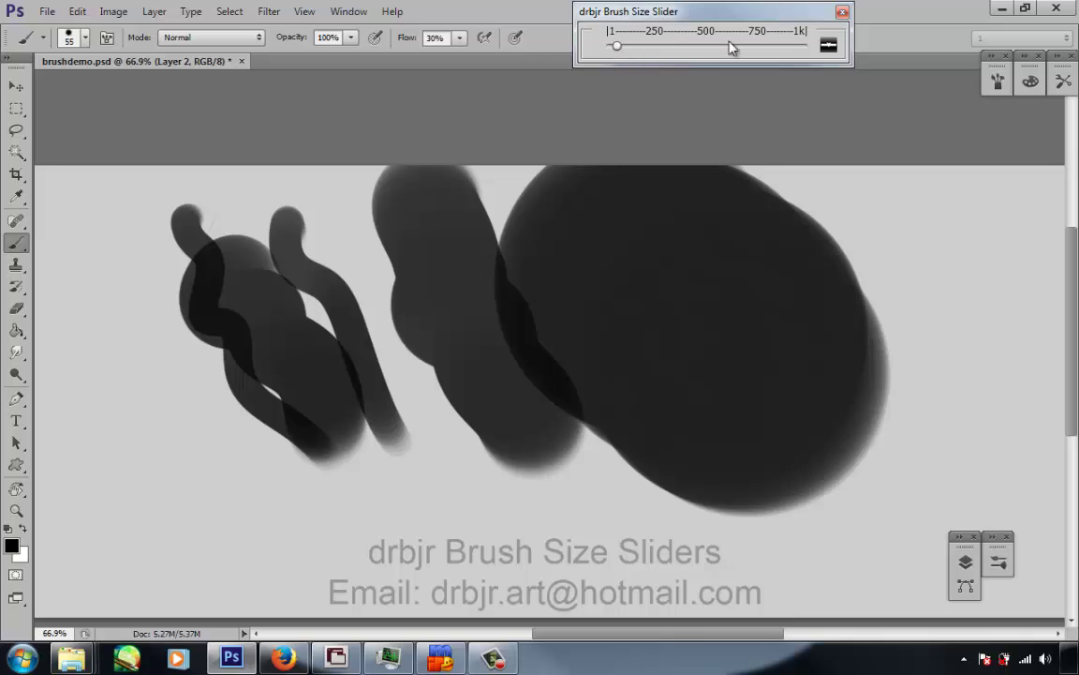
Replace the slider with the Gray version that includes the size viewer, and move its window clear of the canvas.
{"action": "left_click", "coordinate": [829, 47]}
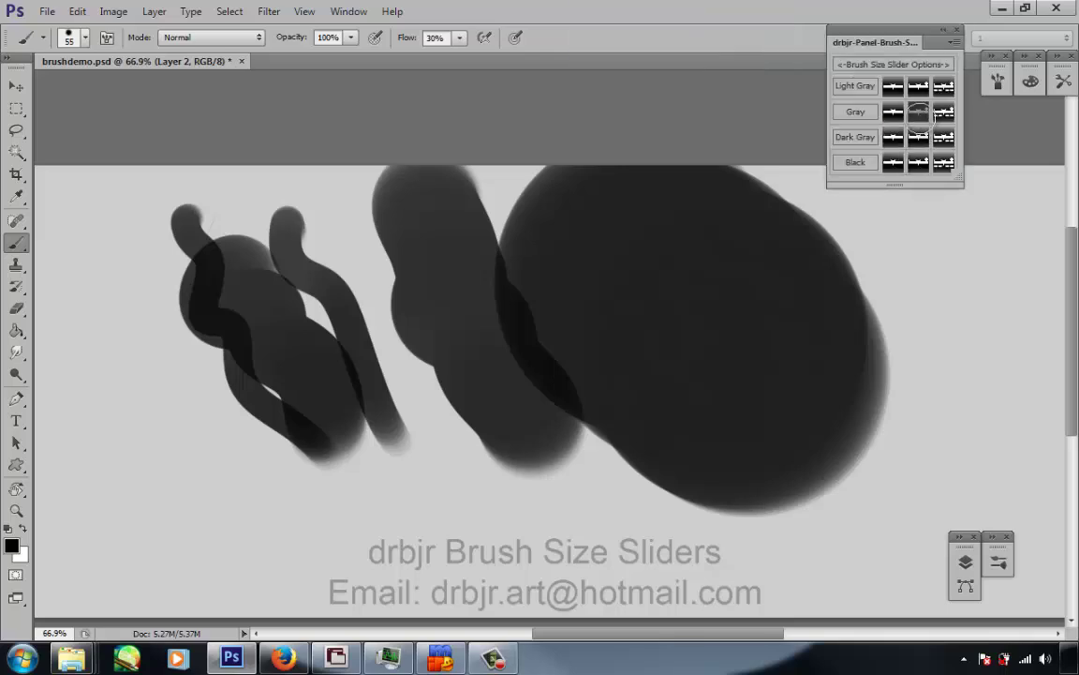
{"action": "left_click", "coordinate": [830, 103]}
{"action": "mouse_move", "coordinate": [630, 291]}
{"action": "left_mouse_down"}
{"action": "mouse_move", "coordinate": [699, 168]}
{"action": "mouse_move", "coordinate": [715, 14]}
{"action": "left_mouse_up"}
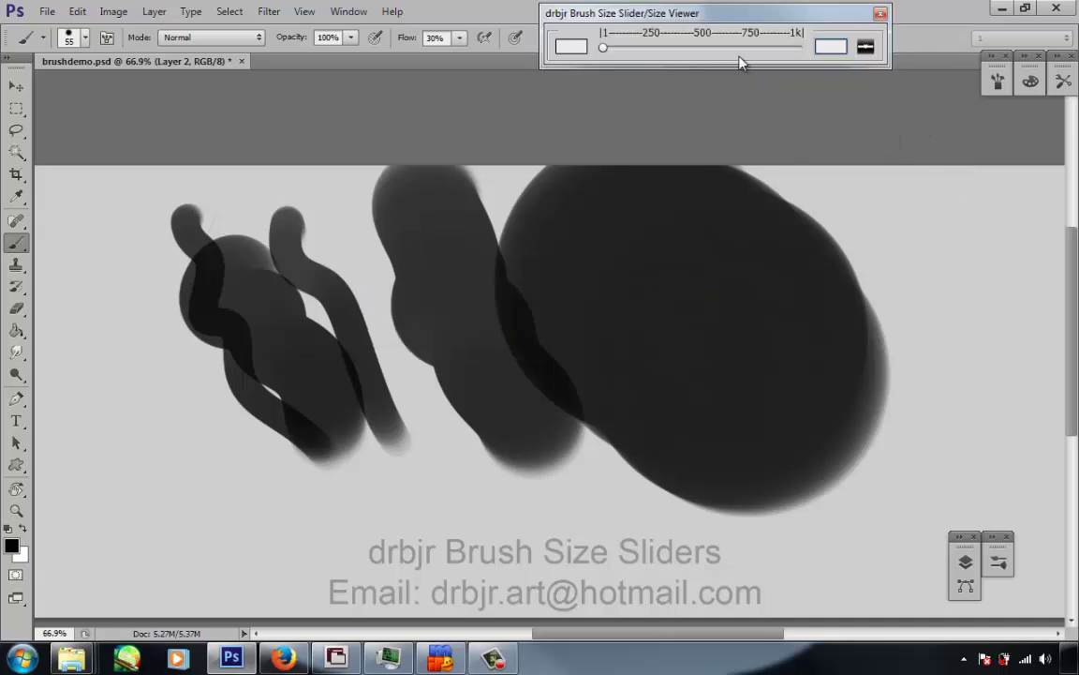
Paint one stroke at 250 px and one at 57 px, setting each size with the size viewer slider.
{"action": "left_click_drag", "start_coordinate": [604, 48], "coordinate": [649, 53]}
{"action": "left_click_drag", "start_coordinate": [649, 51], "coordinate": [652, 49]}
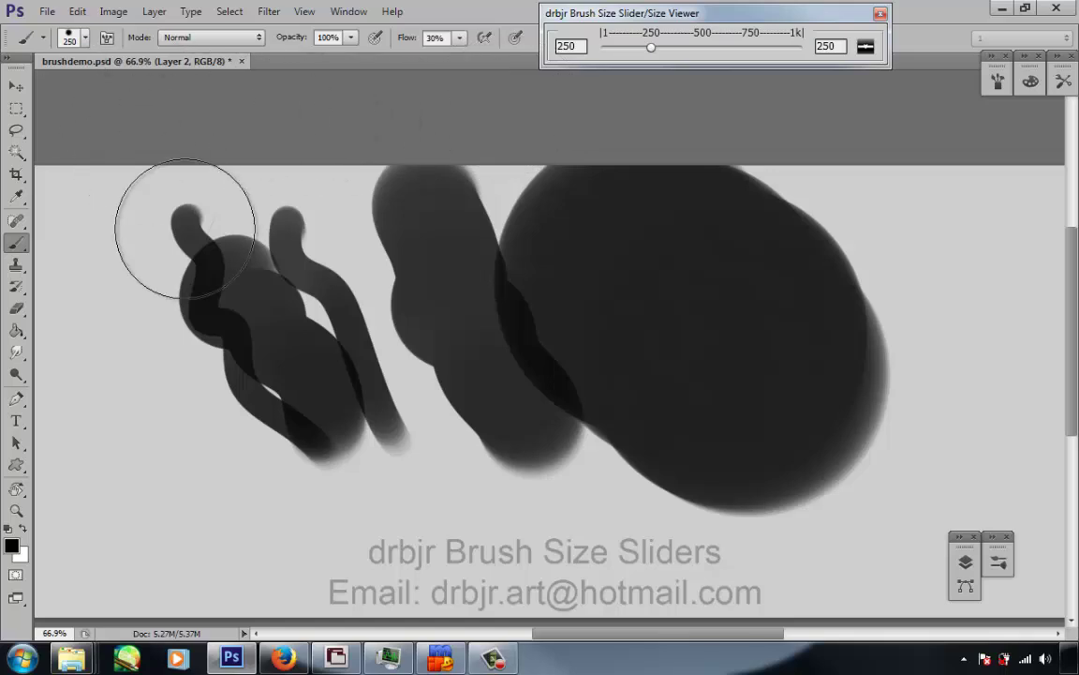
{"action": "mouse_move", "coordinate": [222, 261]}
{"action": "left_mouse_down"}
{"action": "mouse_move", "coordinate": [268, 338]}
{"action": "mouse_move", "coordinate": [430, 427]}
{"action": "left_mouse_up"}
{"action": "left_click_drag", "start_coordinate": [651, 48], "coordinate": [613, 54]}
{"action": "mouse_move", "coordinate": [118, 270]}
{"action": "left_mouse_down"}
{"action": "mouse_move", "coordinate": [235, 414]}
{"action": "mouse_move", "coordinate": [479, 287]}
{"action": "mouse_move", "coordinate": [311, 506]}
{"action": "left_mouse_up"}
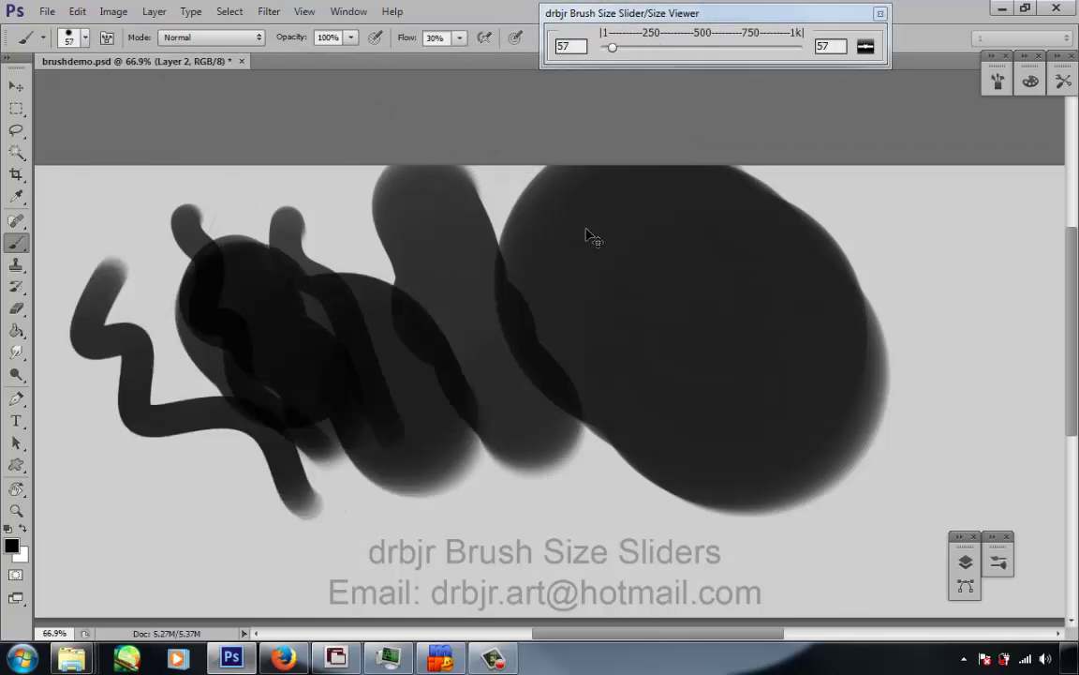
Clear all strokes from the layer and paint a new stroke with the brush size slider at 216 px.
{"action": "key", "text": "Delete"}
{"action": "left_click_drag", "start_coordinate": [612, 47], "coordinate": [646, 48]}
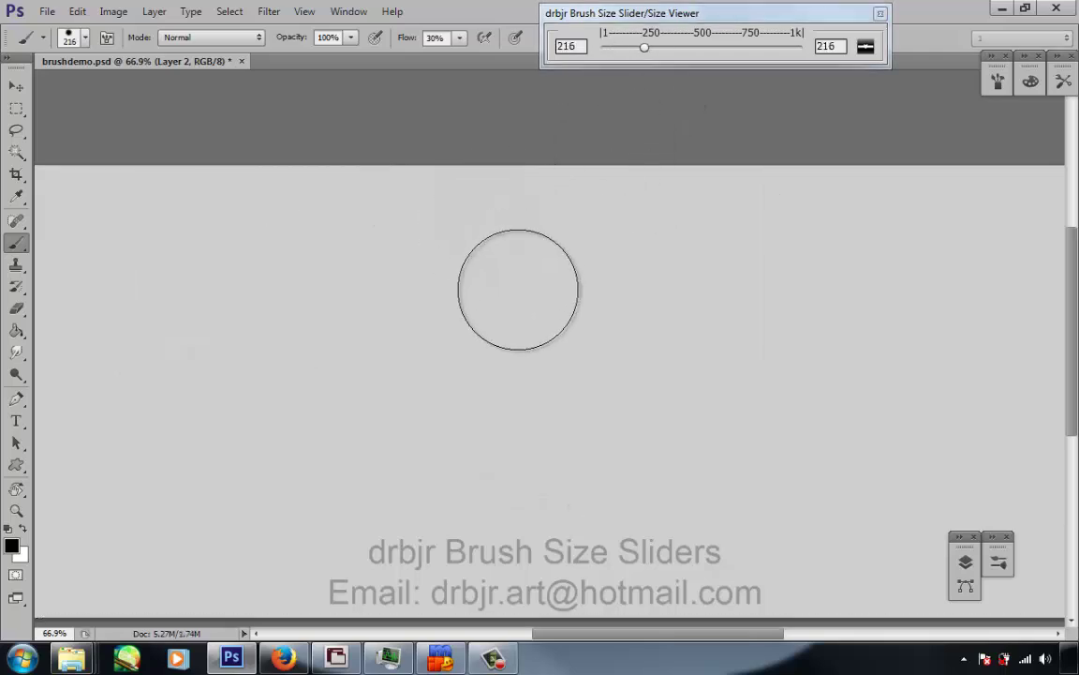
{"action": "left_click", "coordinate": [481, 223]}
{"action": "left_click_drag", "start_coordinate": [522, 299], "coordinate": [611, 393]}
Paint a thin stroke, a slightly thicker one, a 459 px stroke and a 279 px stroke, resizing the brush with the slider.
{"action": "left_click_drag", "start_coordinate": [645, 48], "coordinate": [603, 48]}
{"action": "mouse_move", "coordinate": [317, 206]}
{"action": "left_mouse_down"}
{"action": "mouse_move", "coordinate": [321, 228]}
{"action": "mouse_move", "coordinate": [446, 390]}
{"action": "left_mouse_up"}
{"action": "left_click_drag", "start_coordinate": [602, 48], "coordinate": [612, 48]}
{"action": "left_click_drag", "start_coordinate": [265, 192], "coordinate": [362, 385]}
{"action": "left_click_drag", "start_coordinate": [613, 48], "coordinate": [693, 48]}
{"action": "mouse_move", "coordinate": [738, 236]}
{"action": "left_mouse_down"}
{"action": "mouse_move", "coordinate": [866, 421]}
{"action": "mouse_move", "coordinate": [865, 443]}
{"action": "left_mouse_up"}
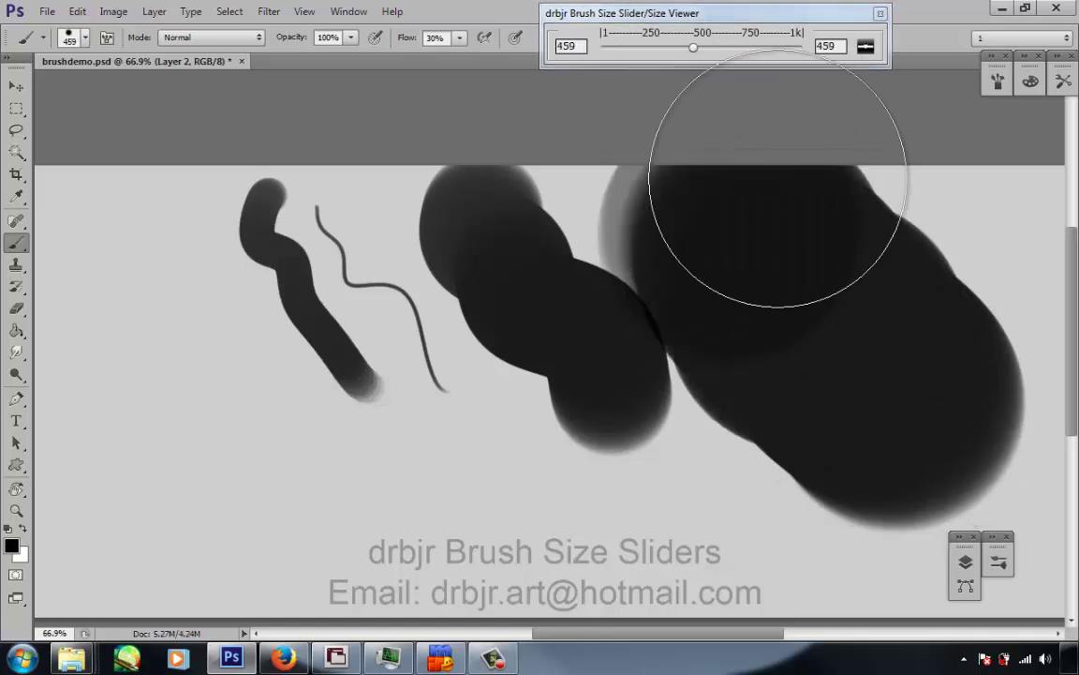
{"action": "mouse_move", "coordinate": [695, 49]}
{"action": "left_mouse_down"}
{"action": "mouse_move", "coordinate": [735, 49]}
{"action": "mouse_move", "coordinate": [681, 75]}
{"action": "mouse_move", "coordinate": [657, 49]}
{"action": "left_mouse_up"}
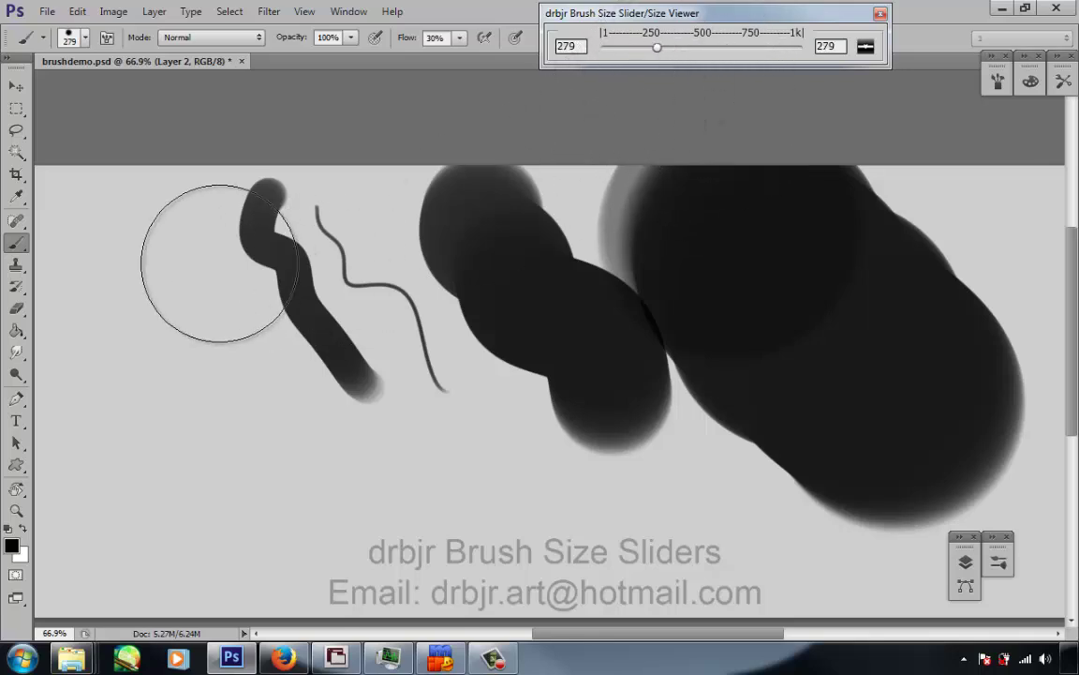
{"action": "mouse_move", "coordinate": [201, 262]}
{"action": "left_mouse_down"}
{"action": "mouse_move", "coordinate": [333, 398]}
{"action": "mouse_move", "coordinate": [316, 401]}
{"action": "left_mouse_up"}
Change the brush size in the brush preset picker and adjust it in increments to 300 px.
{"action": "left_click", "coordinate": [85, 38]}
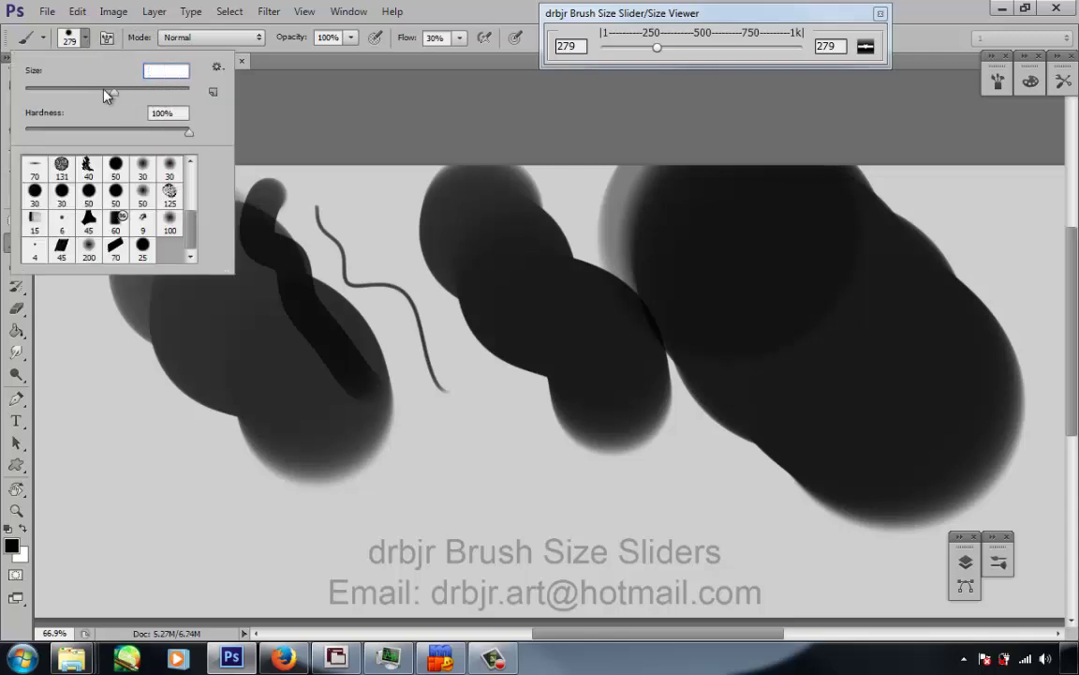
{"action": "left_click_drag", "start_coordinate": [108, 93], "coordinate": [131, 93]}
{"action": "left_click", "coordinate": [569, 286]}
{"action": "key", "text": "bracketright"}
{"action": "key", "text": "bracketright"}
{"action": "key", "text": "bracketright"}
{"action": "key", "text": "bracketright"}
{"action": "key", "text": "bracketright"}
{"action": "key", "text": "bracketright"}
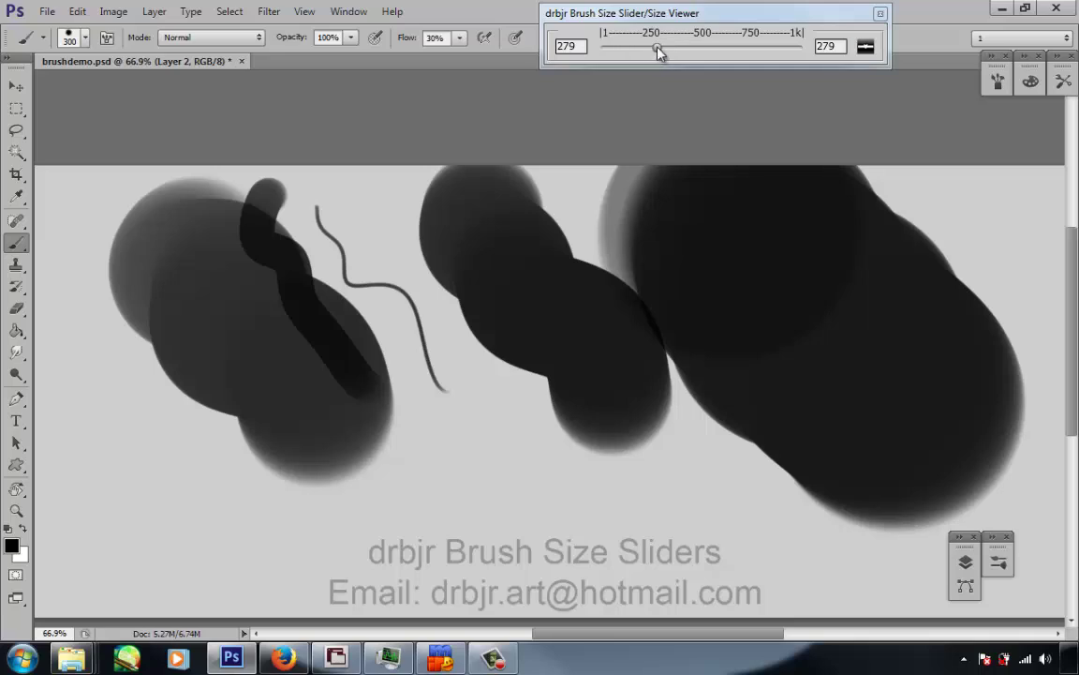
Reduce the brush with the size slider and paint a medium stroke, a 20 px stroke and a 16 px stroke.
{"action": "left_click_drag", "start_coordinate": [659, 52], "coordinate": [606, 47]}
{"action": "left_click", "coordinate": [395, 279]}
{"action": "left_click_drag", "start_coordinate": [584, 213], "coordinate": [593, 242]}
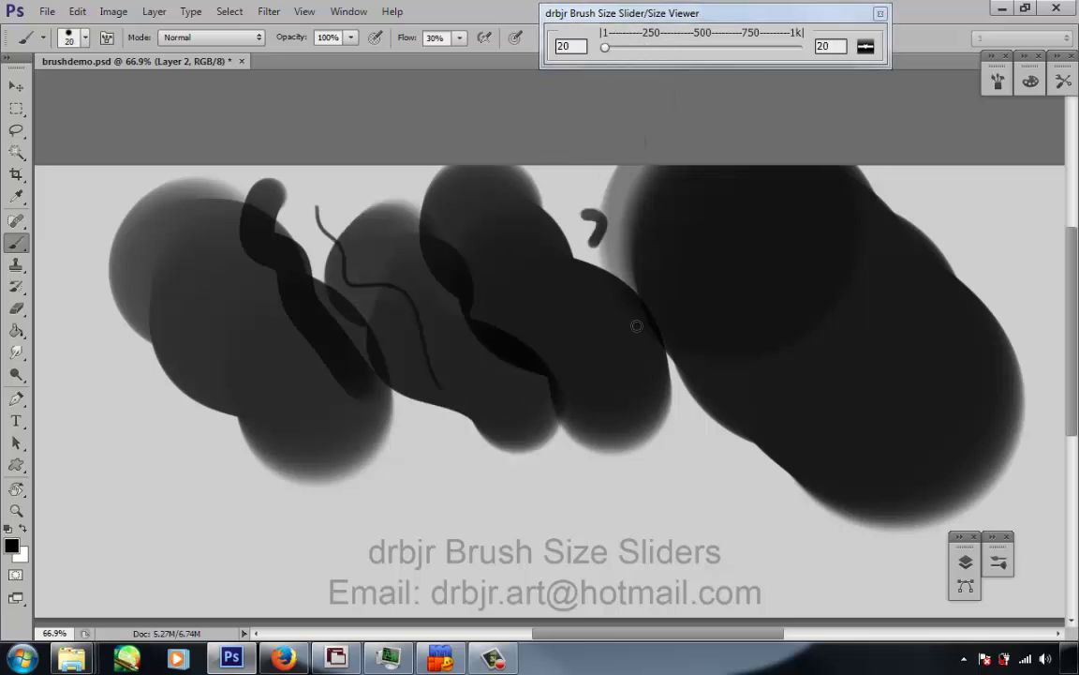
{"action": "left_click_drag", "start_coordinate": [605, 47], "coordinate": [604, 47]}
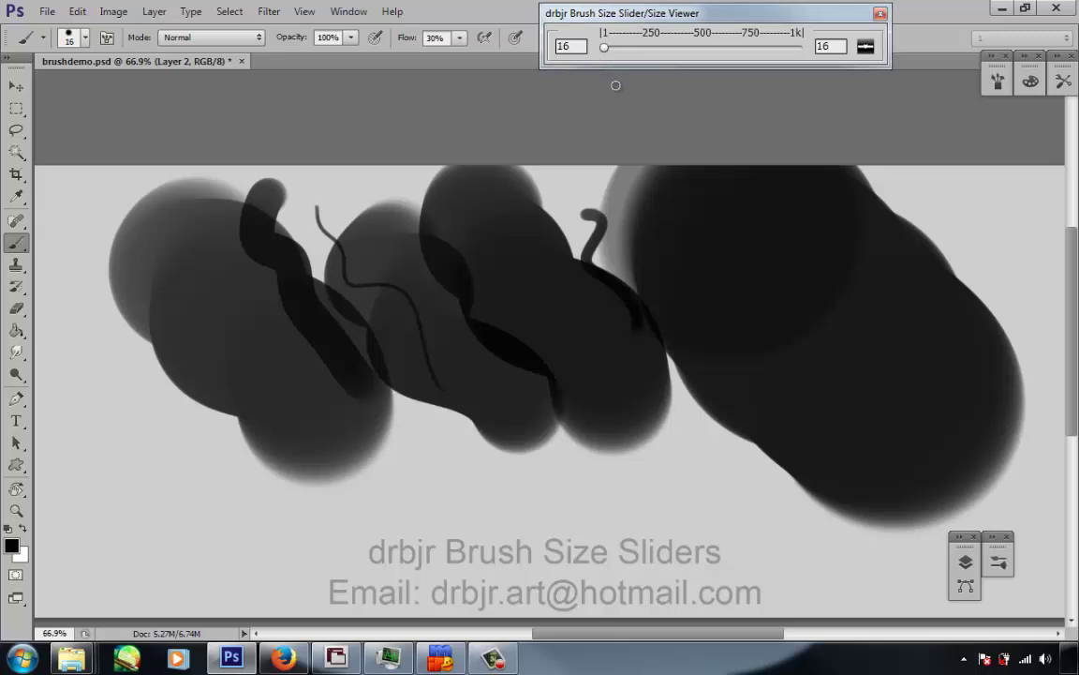
{"action": "mouse_move", "coordinate": [634, 215]}
{"action": "left_mouse_down"}
{"action": "mouse_move", "coordinate": [650, 320]}
{"action": "mouse_move", "coordinate": [742, 415]}
{"action": "left_mouse_up"}
Set the brush size slider to 3 px and draw three fine wavy lines beside the largest stroke.
{"action": "left_click_drag", "start_coordinate": [604, 51], "coordinate": [605, 52]}
{"action": "left_click_drag", "start_coordinate": [937, 209], "coordinate": [969, 221]}
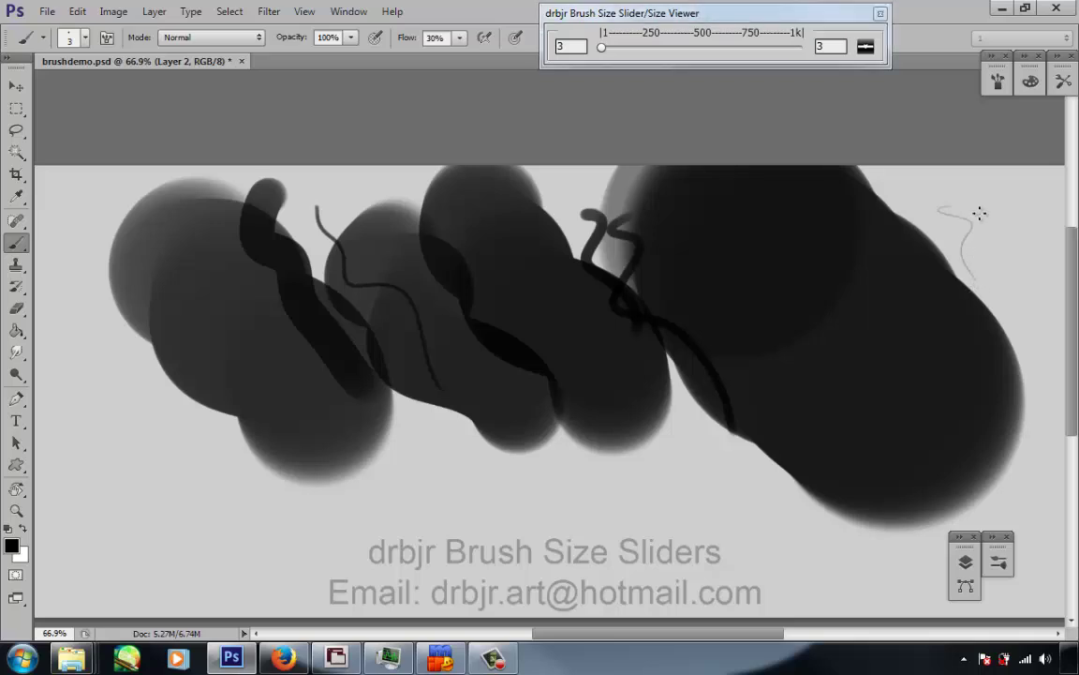
{"action": "left_click_drag", "start_coordinate": [989, 292], "coordinate": [988, 286]}
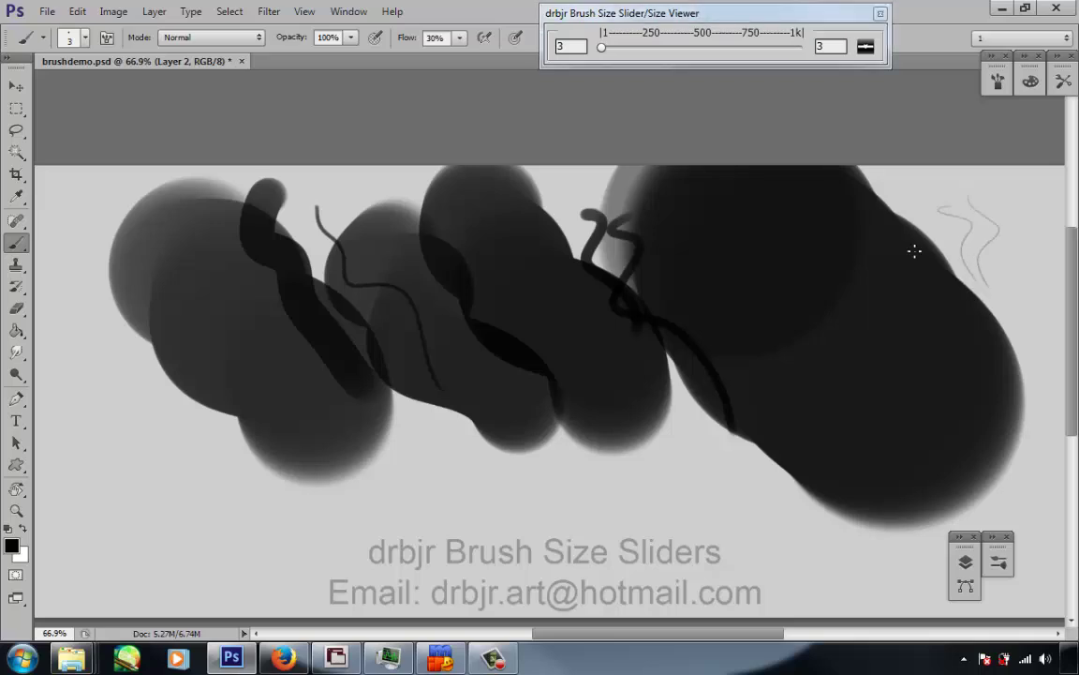
{"action": "mouse_move", "coordinate": [997, 200]}
{"action": "left_mouse_down"}
{"action": "mouse_move", "coordinate": [1026, 232]}
{"action": "mouse_move", "coordinate": [1010, 294]}
{"action": "left_mouse_up"}
Paint a stroke at 103 px near the canvas's upper edge, and return to the Brush Size Slider Options.
{"action": "mouse_move", "coordinate": [599, 52]}
{"action": "left_mouse_down"}
{"action": "mouse_move", "coordinate": [635, 54]}
{"action": "mouse_move", "coordinate": [621, 51]}
{"action": "left_mouse_up"}
{"action": "left_click_drag", "start_coordinate": [587, 178], "coordinate": [679, 320]}
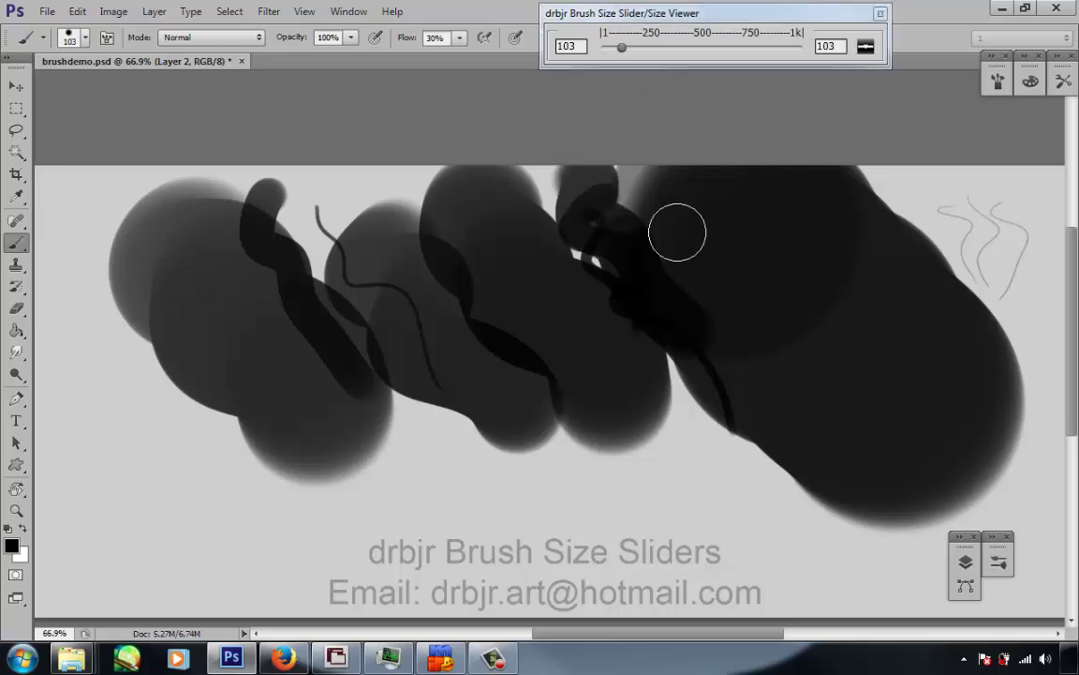
{"action": "left_click", "coordinate": [863, 49]}
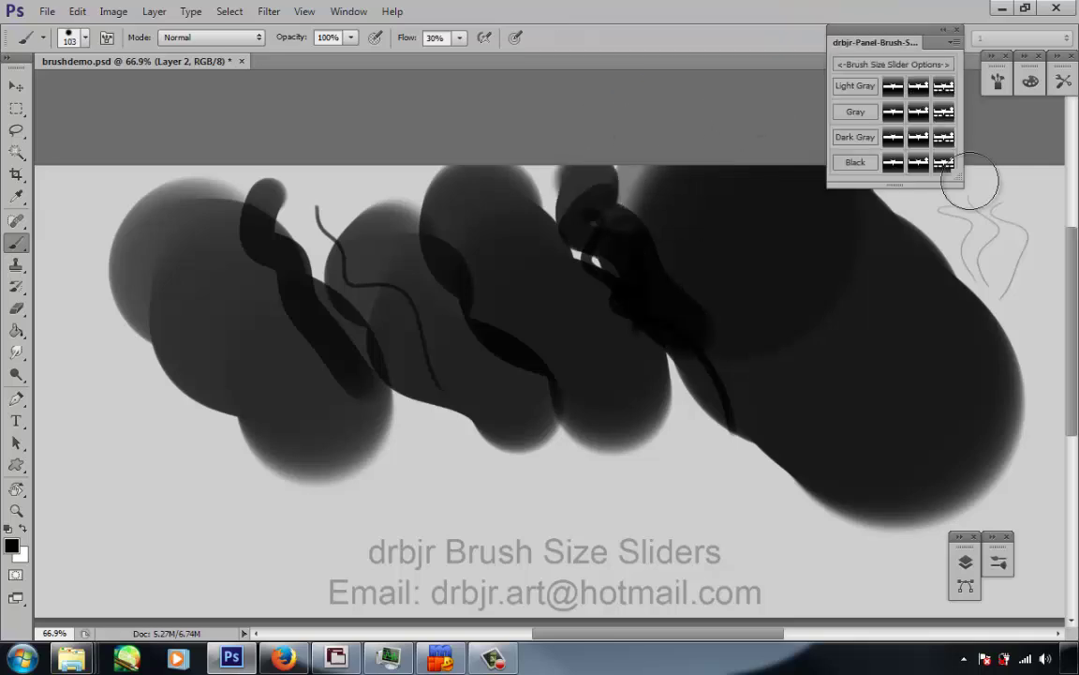
Open the Gray slider version with size viewer and quick sizes, place it above the canvas, and clear the painted layer.
{"action": "left_click", "coordinate": [939, 110]}
{"action": "mouse_move", "coordinate": [635, 280]}
{"action": "left_mouse_down"}
{"action": "mouse_move", "coordinate": [718, 109]}
{"action": "mouse_move", "coordinate": [785, 19]}
{"action": "mouse_move", "coordinate": [823, 8]}
{"action": "left_mouse_up"}
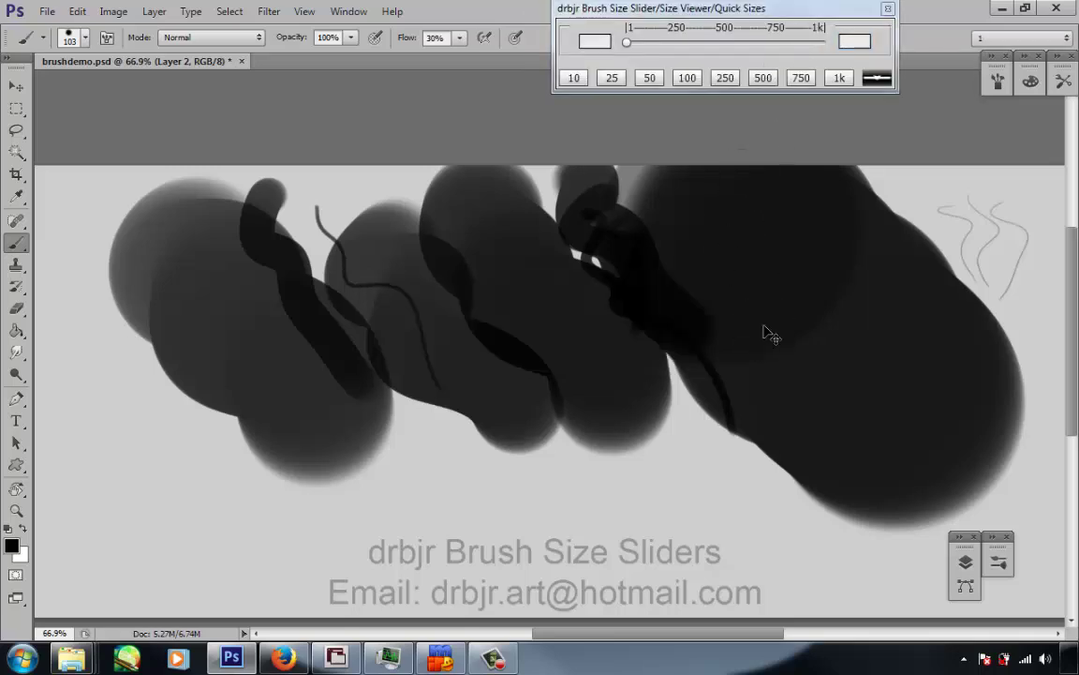
{"action": "key", "text": "Delete"}
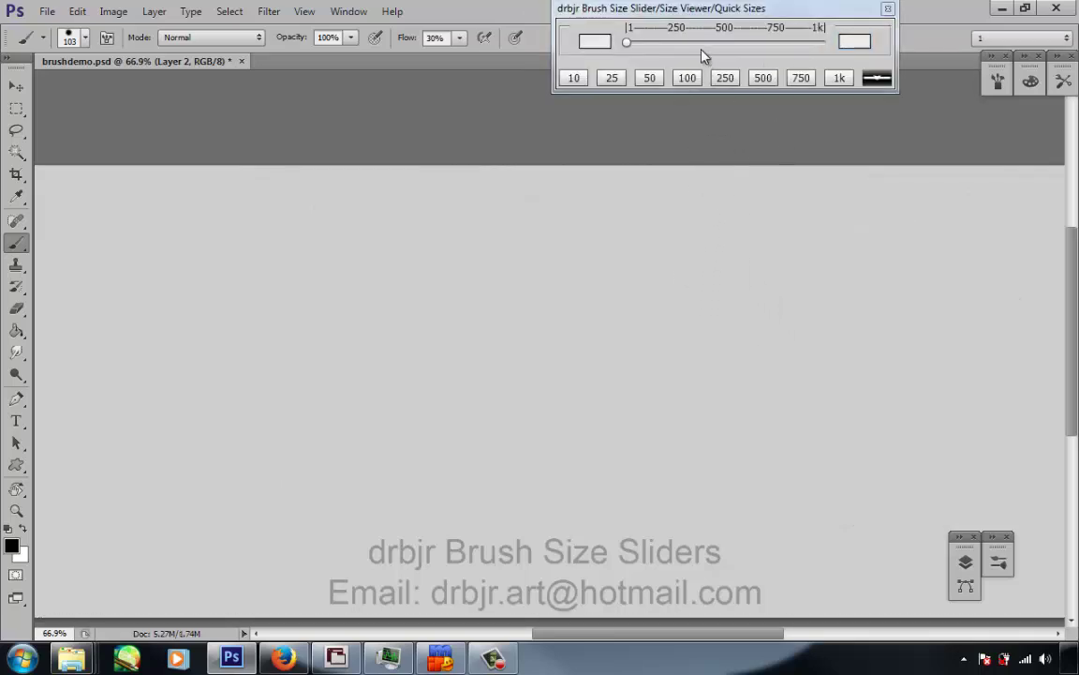
Enlarge the brush with the size slider and paint a thick stroke, and reduce it to 49 px for a thinner one.
{"action": "mouse_move", "coordinate": [628, 44]}
{"action": "left_mouse_down"}
{"action": "mouse_move", "coordinate": [724, 52]}
{"action": "mouse_move", "coordinate": [651, 44]}
{"action": "left_mouse_up"}
{"action": "mouse_move", "coordinate": [495, 261]}
{"action": "left_mouse_down"}
{"action": "mouse_move", "coordinate": [527, 287]}
{"action": "mouse_move", "coordinate": [637, 364]}
{"action": "left_mouse_up"}
{"action": "left_click_drag", "start_coordinate": [649, 44], "coordinate": [634, 44]}
{"action": "mouse_move", "coordinate": [414, 236]}
{"action": "left_mouse_down"}
{"action": "mouse_move", "coordinate": [496, 320]}
{"action": "mouse_move", "coordinate": [628, 274]}
{"action": "left_mouse_up"}
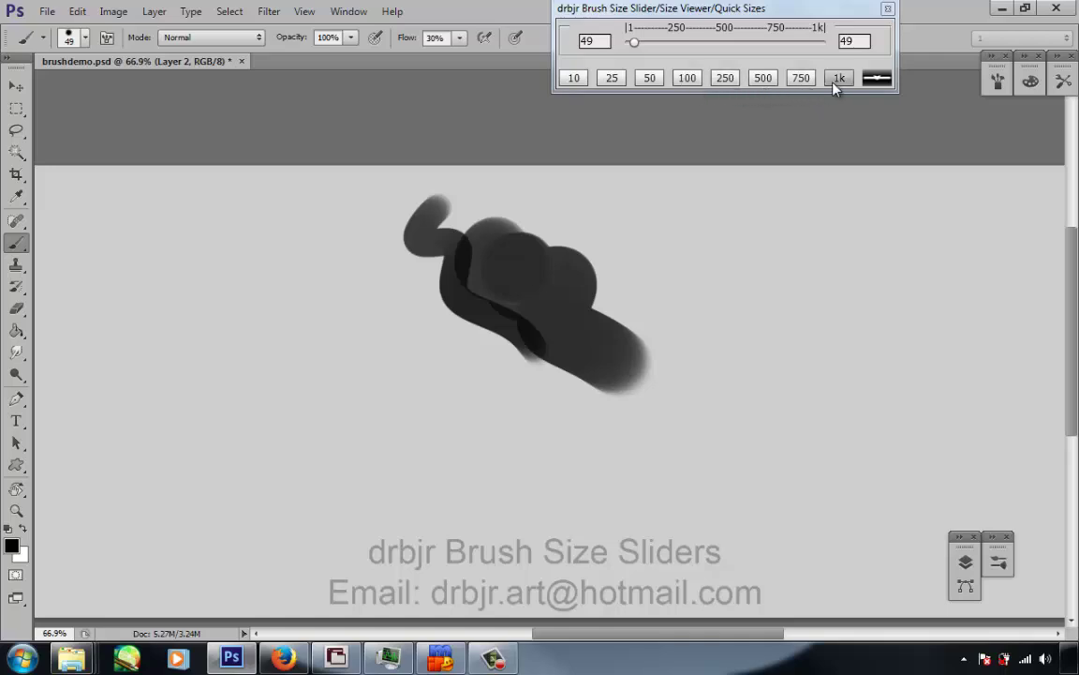
Paint a stroke at the 100 px quick size and two broad strokes at the 250 px quick size.
{"action": "left_click", "coordinate": [688, 79]}
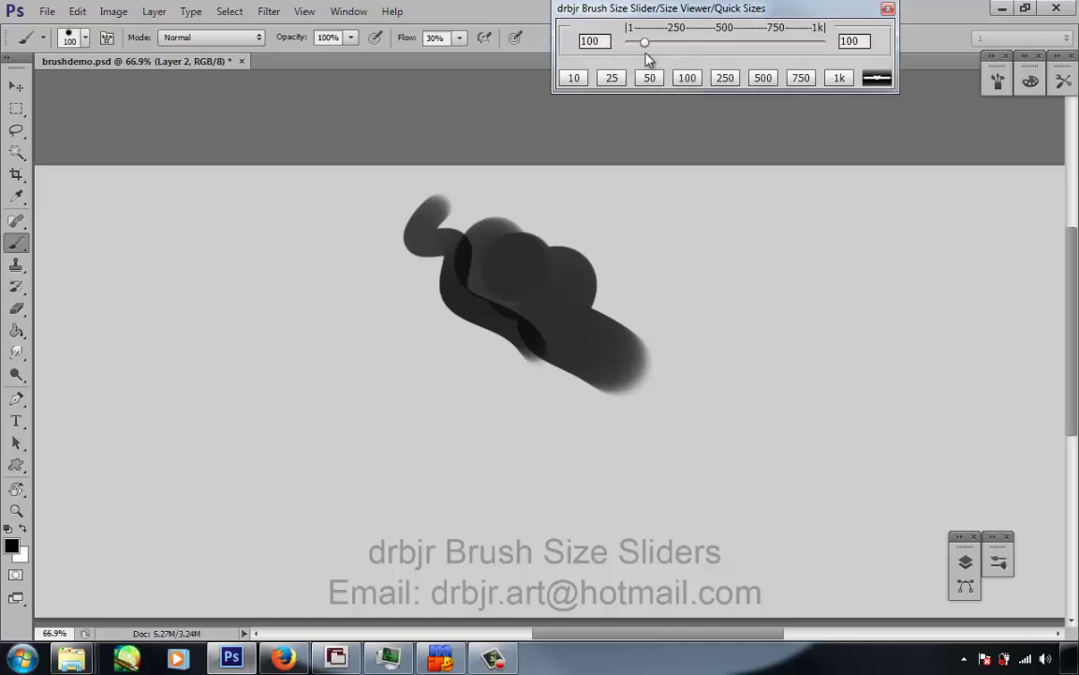
{"action": "mouse_move", "coordinate": [330, 248]}
{"action": "left_mouse_down"}
{"action": "mouse_move", "coordinate": [342, 311]}
{"action": "mouse_move", "coordinate": [543, 403]}
{"action": "left_mouse_up"}
{"action": "left_click", "coordinate": [725, 77]}
{"action": "left_click_drag", "start_coordinate": [754, 284], "coordinate": [678, 138]}
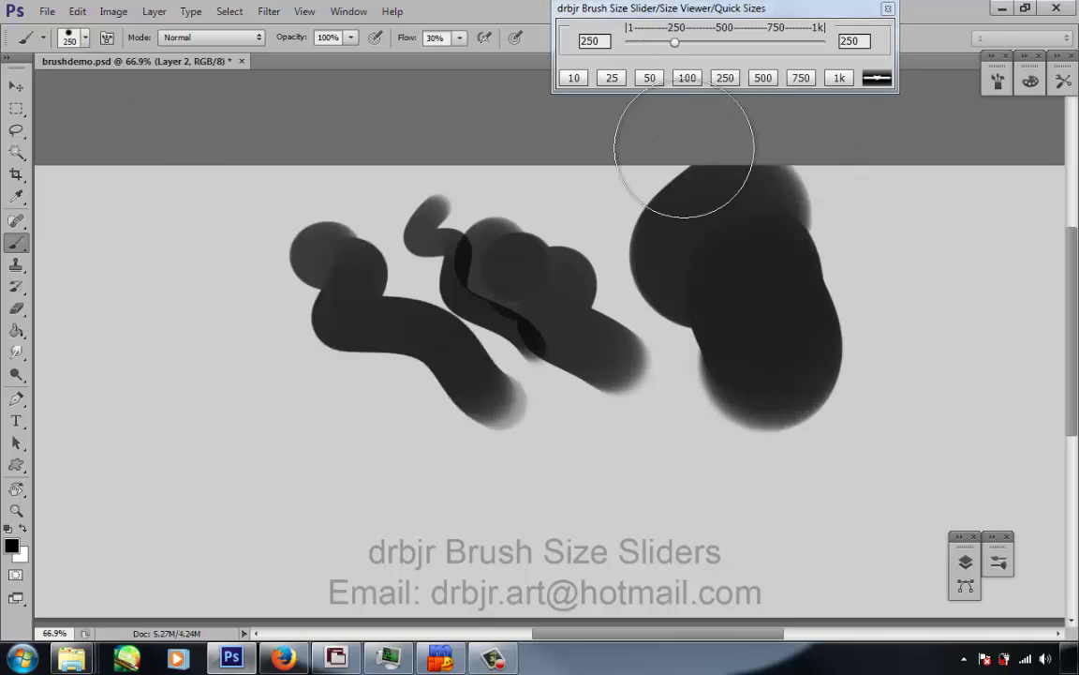
{"action": "left_click_drag", "start_coordinate": [198, 253], "coordinate": [328, 375]}
Paint a wavy line at the 25 px quick size and a short zigzag at the 10 px quick size.
{"action": "left_click", "coordinate": [619, 80]}
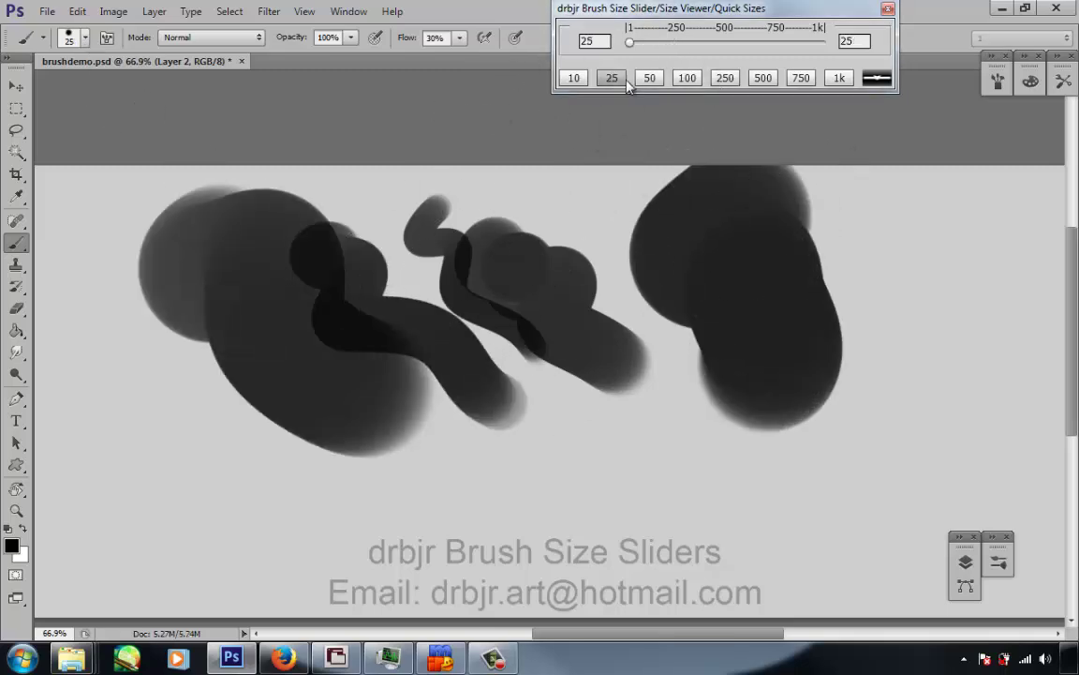
{"action": "mouse_move", "coordinate": [601, 186]}
{"action": "left_mouse_down"}
{"action": "mouse_move", "coordinate": [621, 258]}
{"action": "mouse_move", "coordinate": [691, 373]}
{"action": "left_mouse_up"}
{"action": "left_click", "coordinate": [574, 78]}
{"action": "left_click_drag", "start_coordinate": [921, 218], "coordinate": [907, 319]}
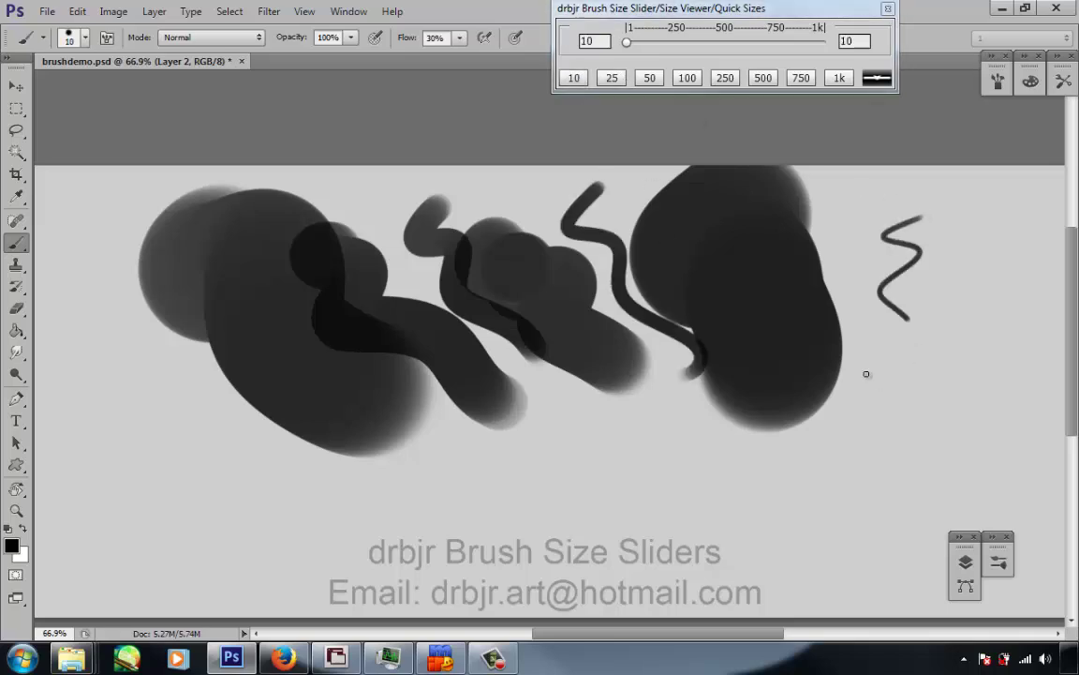
Paint over the zigzag at the 250 px quick size, and paint a winding 50 px stroke across the opposite large stroke.
{"action": "left_click", "coordinate": [725, 78]}
{"action": "mouse_move", "coordinate": [922, 270]}
{"action": "left_mouse_down"}
{"action": "mouse_move", "coordinate": [876, 360]}
{"action": "mouse_move", "coordinate": [910, 441]}
{"action": "left_mouse_up"}
{"action": "left_click", "coordinate": [649, 78]}
{"action": "left_click_drag", "start_coordinate": [201, 245], "coordinate": [141, 309]}
{"action": "left_click_drag", "start_coordinate": [193, 385], "coordinate": [314, 468]}
Paint a stroke at the 25 px quick size, and two more with the slider set to 33 px and 54 px.
{"action": "left_click", "coordinate": [611, 78]}
{"action": "mouse_move", "coordinate": [426, 176]}
{"action": "left_mouse_down"}
{"action": "mouse_move", "coordinate": [412, 245]}
{"action": "mouse_move", "coordinate": [543, 413]}
{"action": "left_mouse_up"}
{"action": "left_click_drag", "start_coordinate": [630, 42], "coordinate": [633, 42]}
{"action": "left_click_drag", "start_coordinate": [604, 185], "coordinate": [694, 398]}
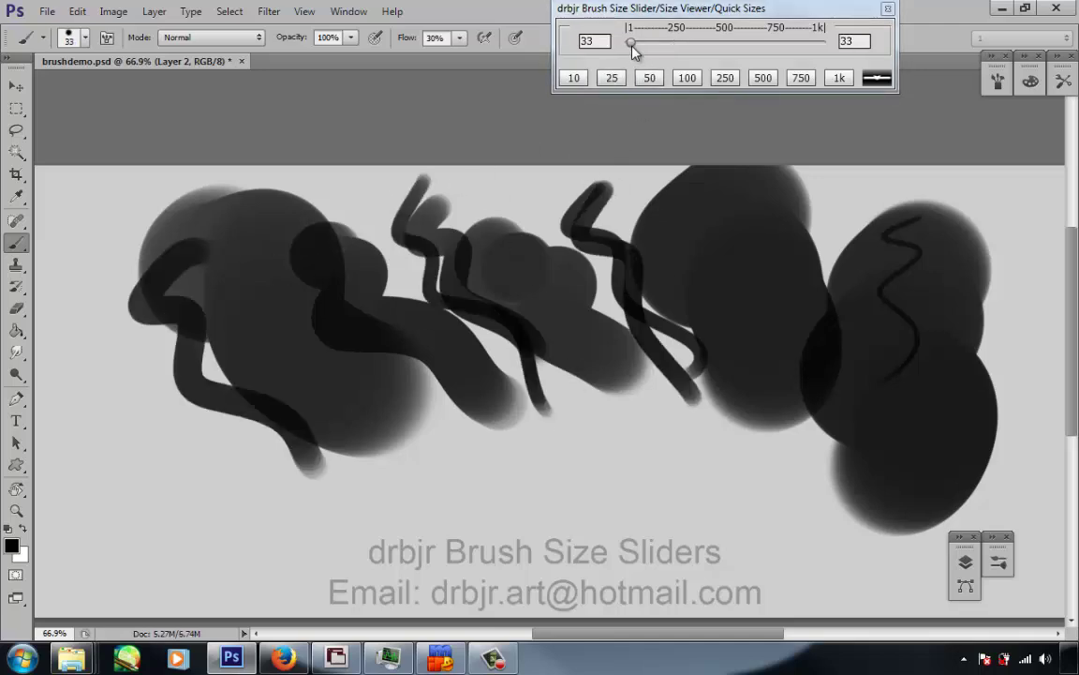
{"action": "left_click_drag", "start_coordinate": [631, 43], "coordinate": [635, 43]}
{"action": "left_click_drag", "start_coordinate": [567, 204], "coordinate": [660, 348]}
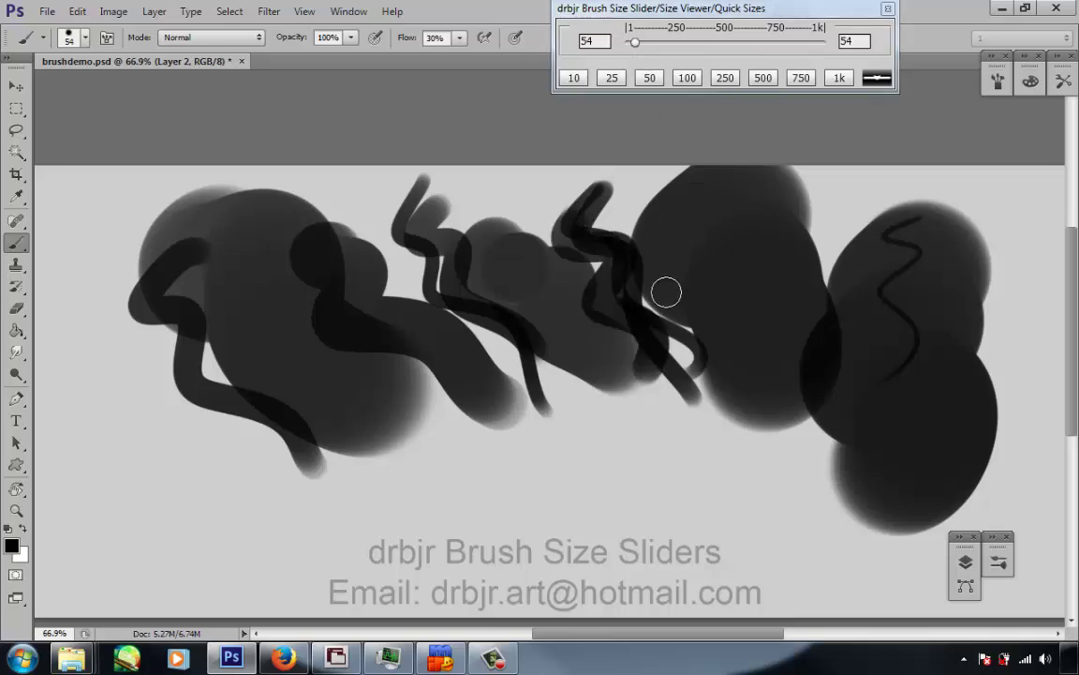
Clear all the test strokes from the layer and deselect.
{"action": "key", "text": "ctrl+a"}
{"action": "key", "text": "Delete"}
{"action": "key", "text": "ctrl+d"}
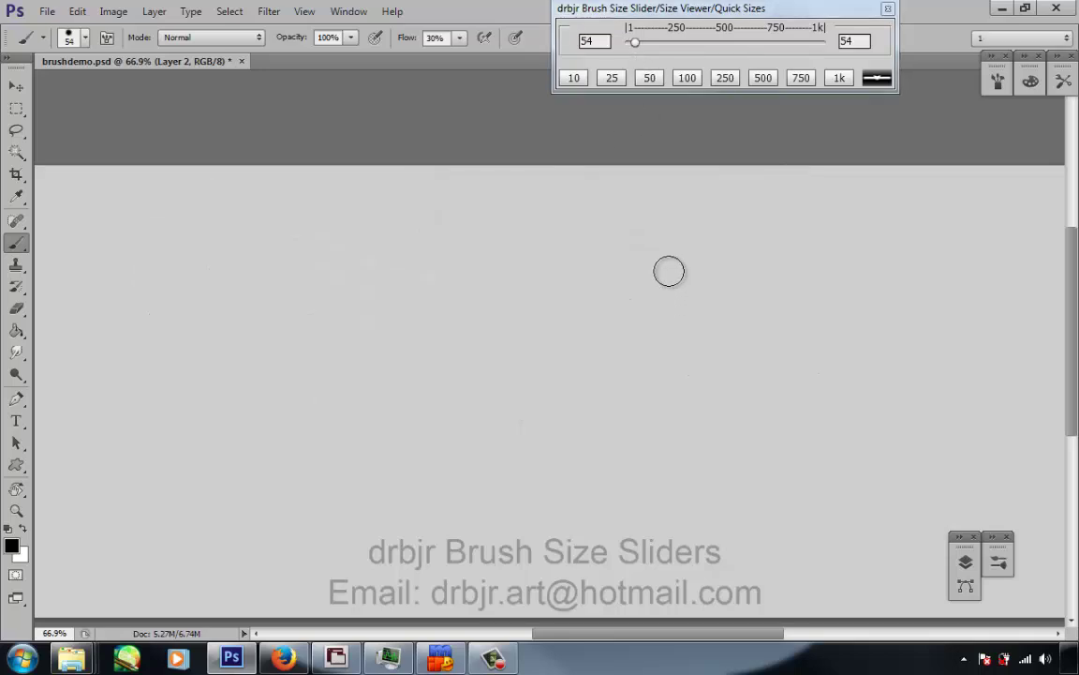
Paint three wavy strokes on the empty canvas using the 50, 25 and 100 px quick sizes.
{"action": "left_click", "coordinate": [649, 78]}
{"action": "mouse_move", "coordinate": [487, 241]}
{"action": "left_mouse_down"}
{"action": "mouse_move", "coordinate": [636, 325]}
{"action": "mouse_move", "coordinate": [660, 375]}
{"action": "left_mouse_up"}
{"action": "left_click", "coordinate": [614, 78]}
{"action": "left_click_drag", "start_coordinate": [426, 161], "coordinate": [589, 370]}
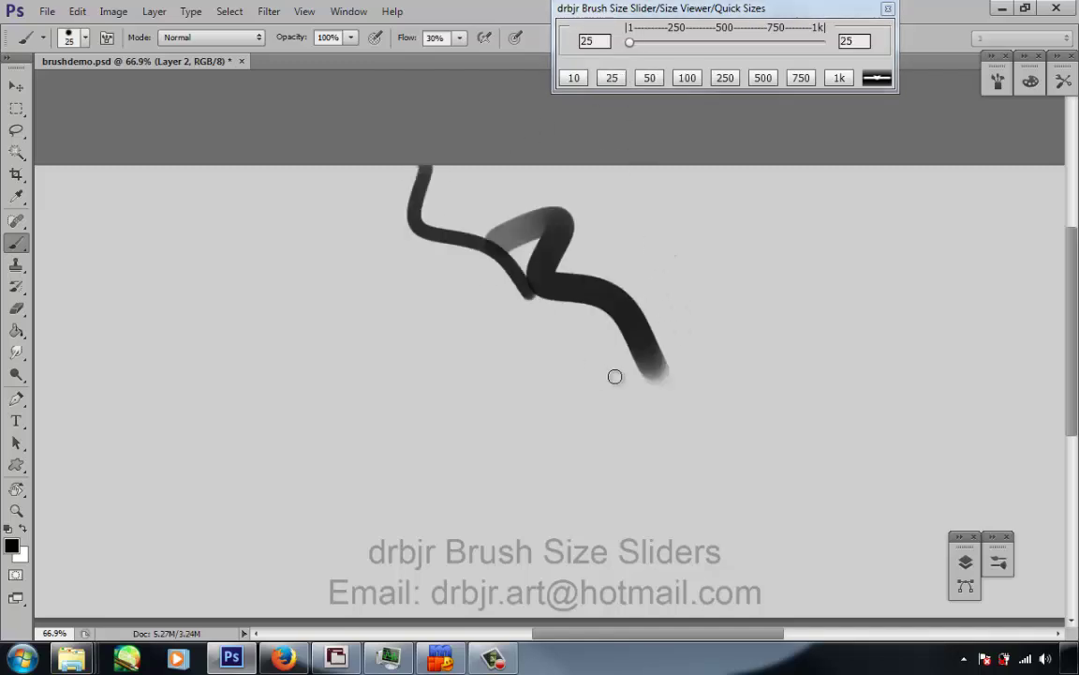
{"action": "left_click", "coordinate": [687, 77]}
{"action": "left_click_drag", "start_coordinate": [609, 192], "coordinate": [758, 384]}
Add a thin curve at the 10 px quick size and a wavy stroke at 50 px on either side of the existing strokes.
{"action": "left_click", "coordinate": [573, 78]}
{"action": "left_click_drag", "start_coordinate": [394, 217], "coordinate": [536, 381]}
{"action": "left_click", "coordinate": [649, 77]}
{"action": "left_click_drag", "start_coordinate": [745, 202], "coordinate": [752, 264]}
{"action": "left_click_drag", "start_coordinate": [828, 342], "coordinate": [810, 354]}
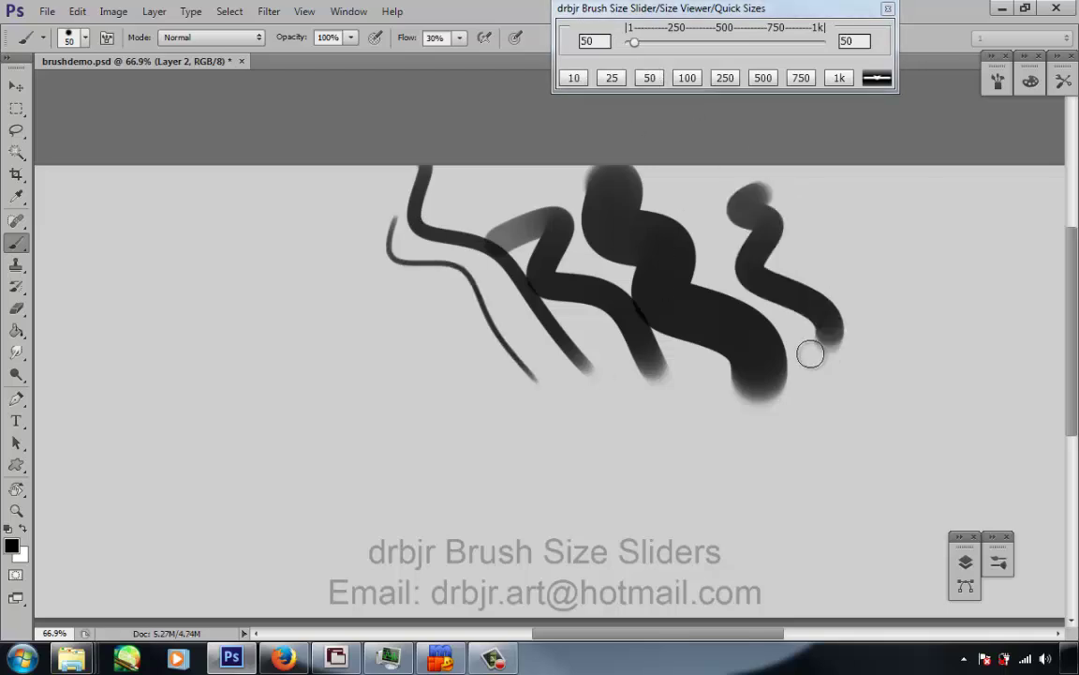
Enter a brush size of 500 px as a value, and try entering a letter in the same field.
{"action": "left_click", "coordinate": [607, 41]}
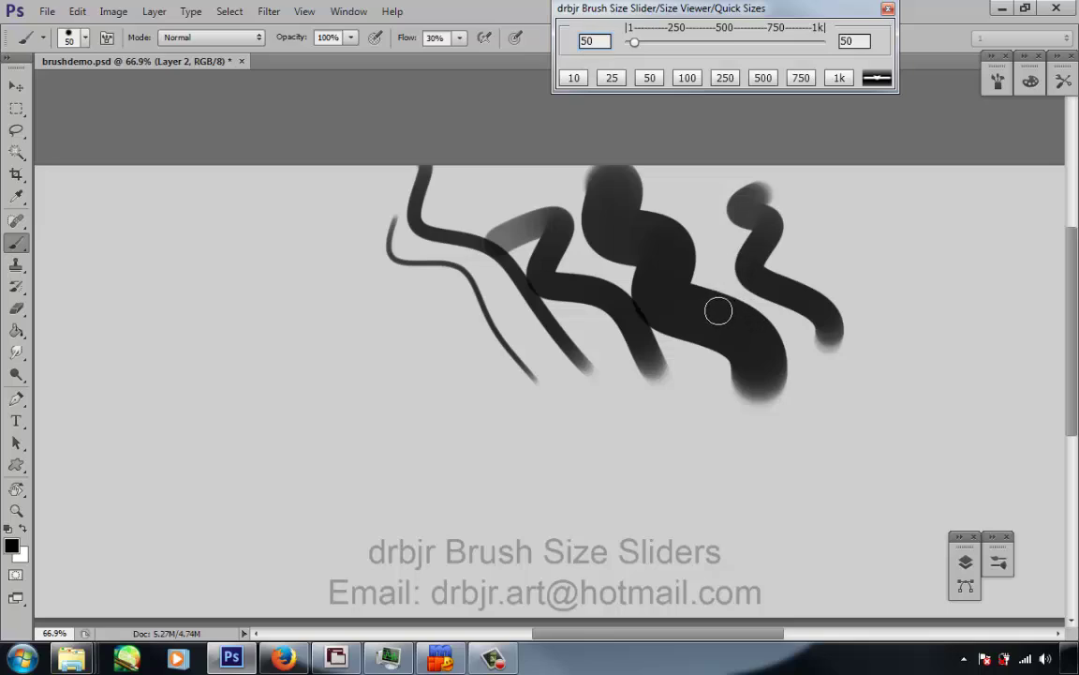
{"action": "type", "text": "0"}
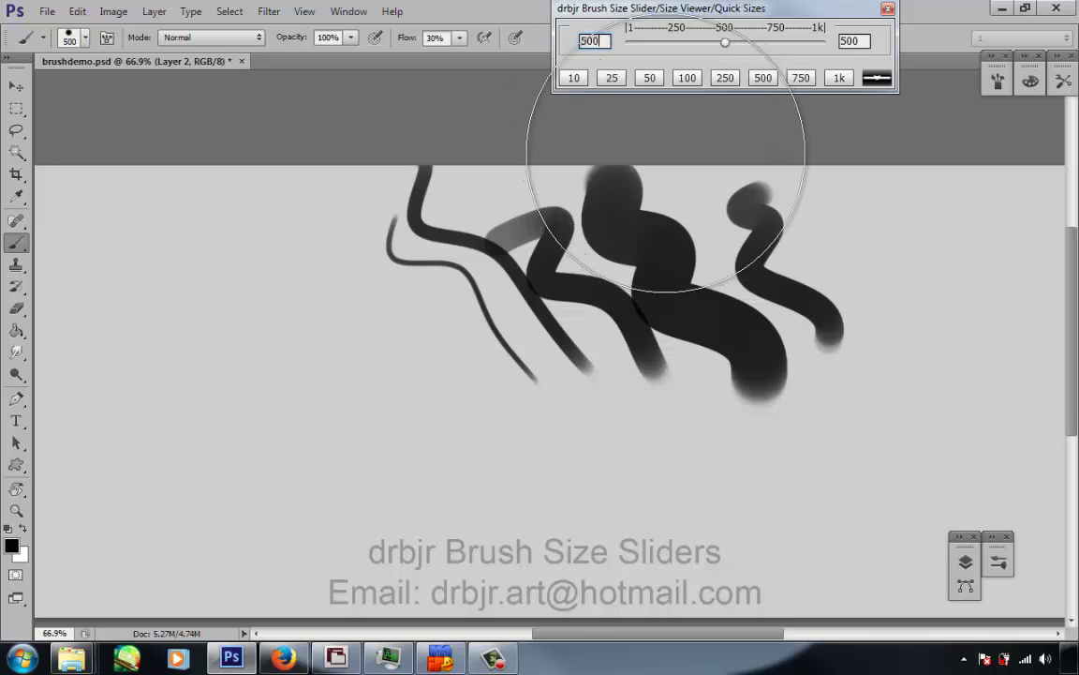
{"action": "key", "text": "a"}
{"action": "left_click", "coordinate": [573, 385]}
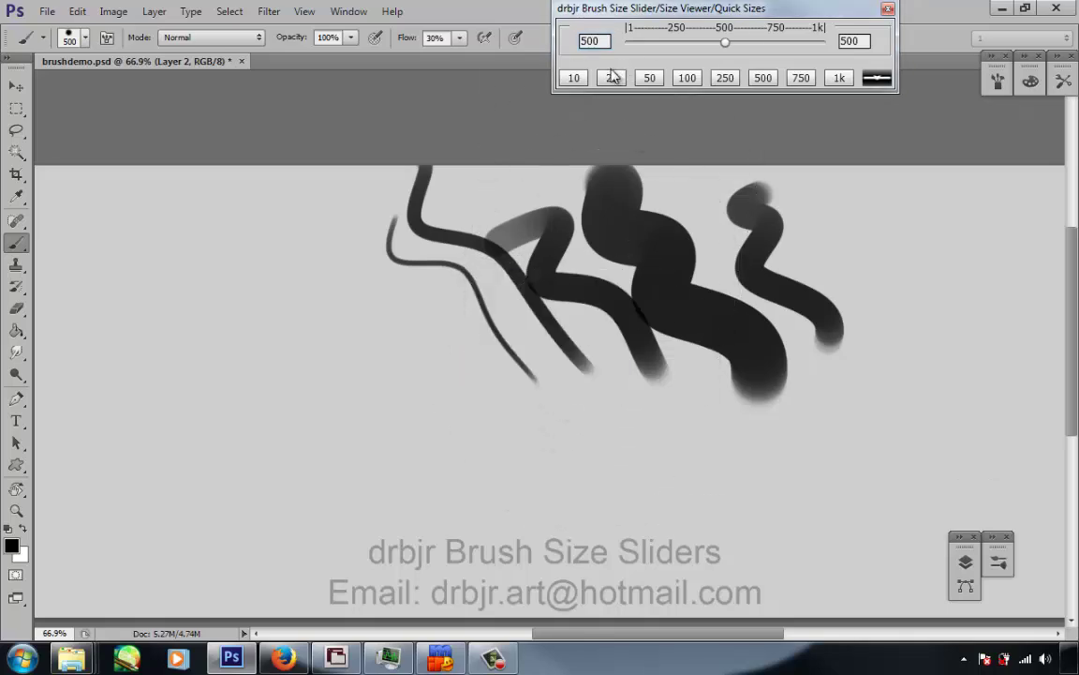
Try to enter a brush size above 1000 and dismiss the script alerts.
{"action": "left_click", "coordinate": [611, 77]}
{"action": "type", "text": "0"}
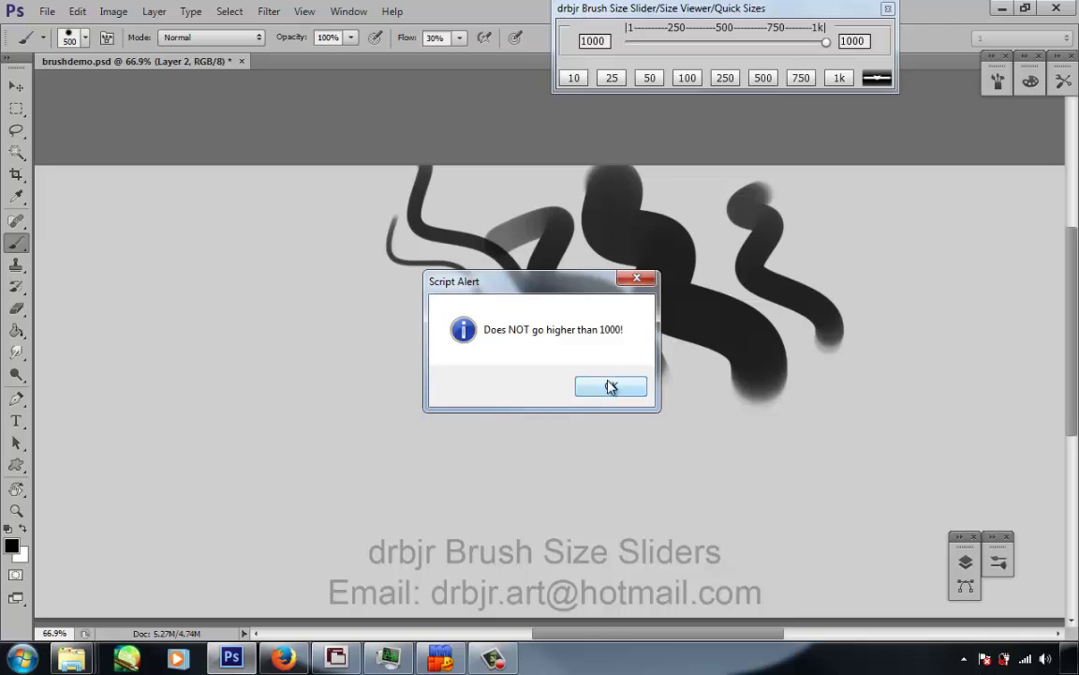
{"action": "left_click", "coordinate": [611, 386]}
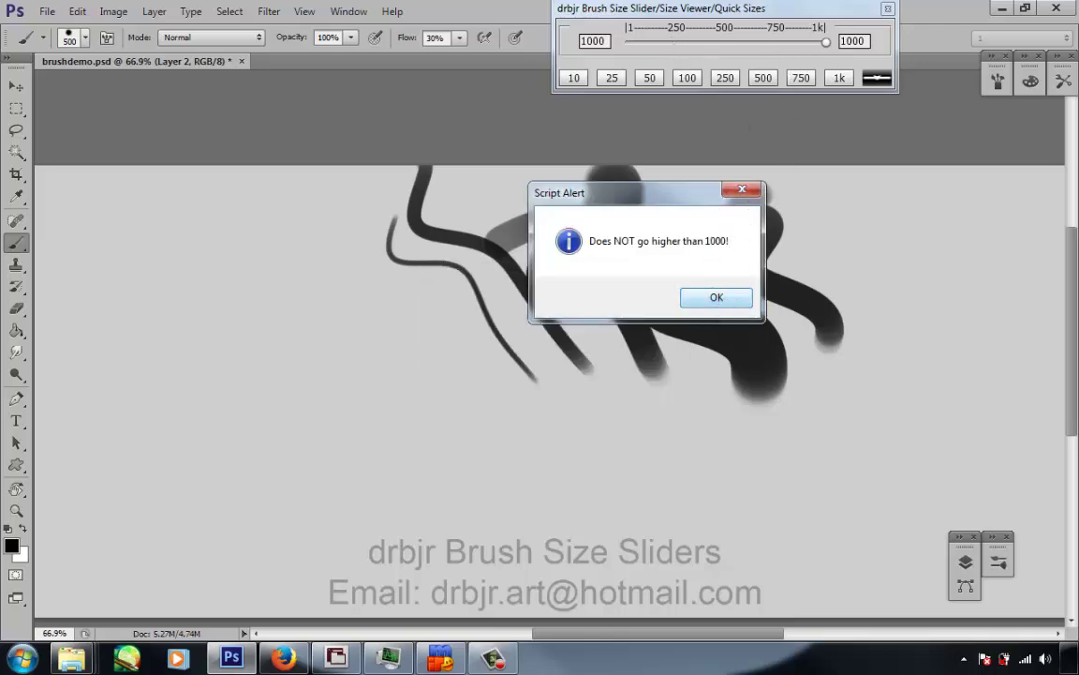
{"action": "left_click", "coordinate": [716, 297]}
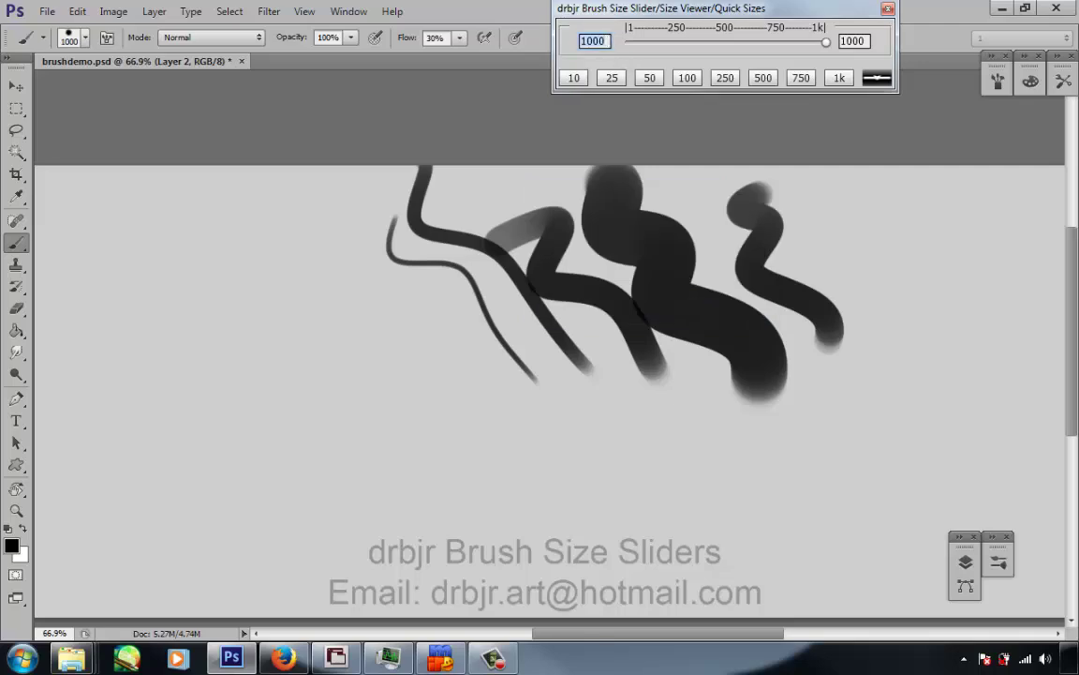
Resize the brush with typed values and the slider, enter 45 px, and paint a curved stroke across the thinner ones.
{"action": "type", "text": "4"}
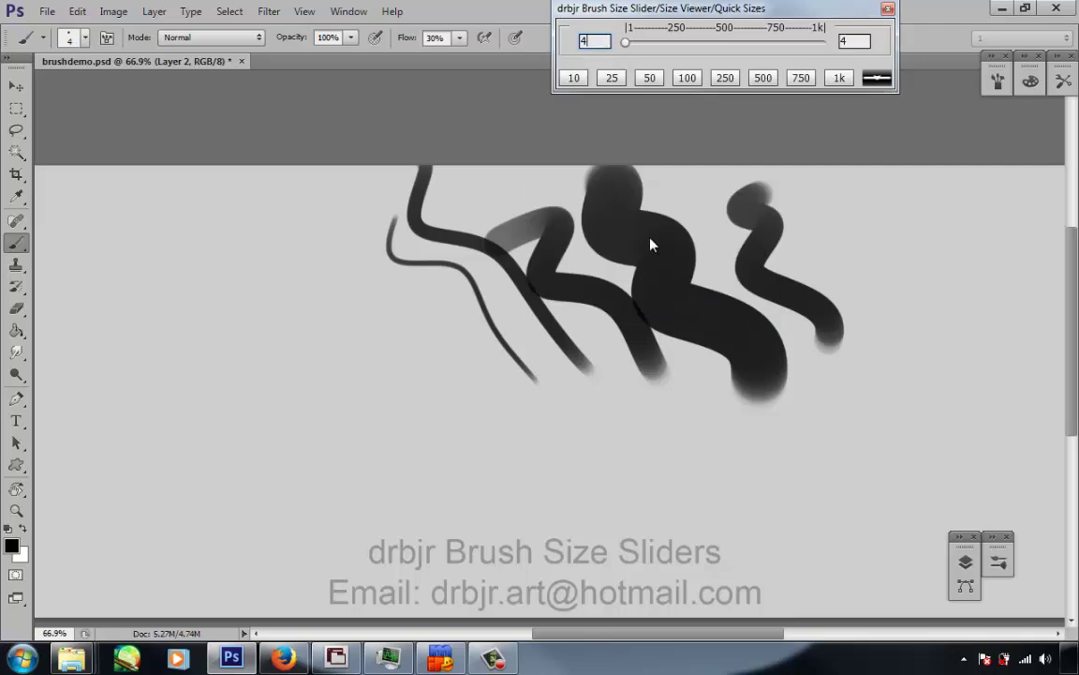
{"action": "type", "text": "5"}
{"action": "mouse_move", "coordinate": [632, 44]}
{"action": "left_mouse_down"}
{"action": "mouse_move", "coordinate": [763, 44]}
{"action": "mouse_move", "coordinate": [646, 44]}
{"action": "left_mouse_up"}
{"action": "left_click_drag", "start_coordinate": [576, 49], "coordinate": [570, 54]}
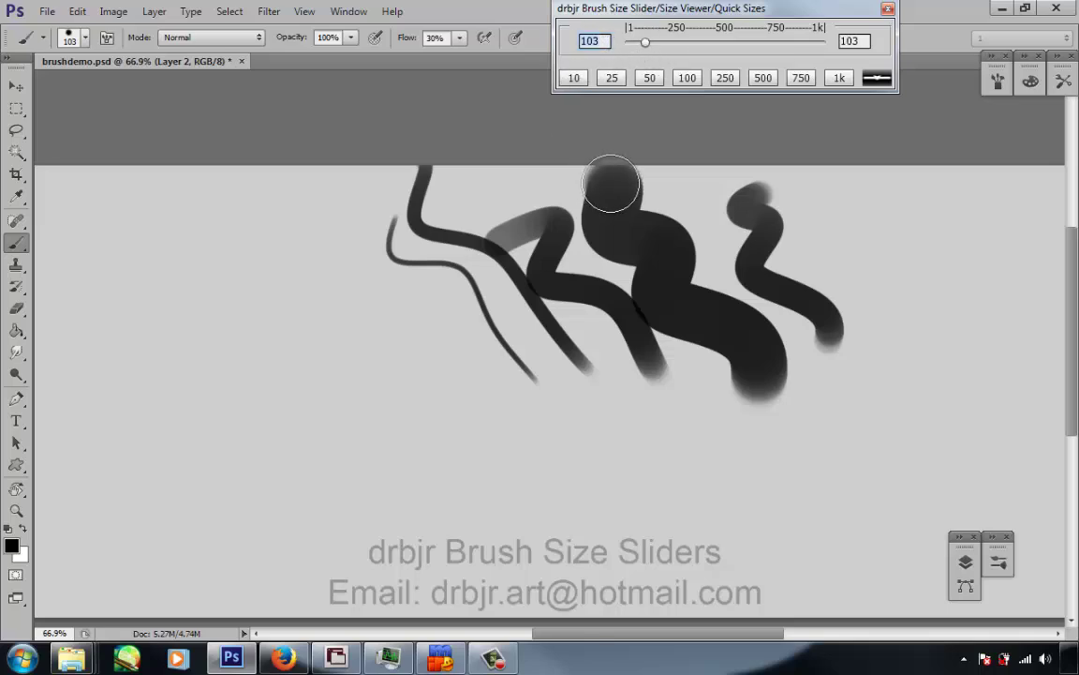
{"action": "type", "text": "45"}
{"action": "left_click_drag", "start_coordinate": [501, 253], "coordinate": [598, 396]}
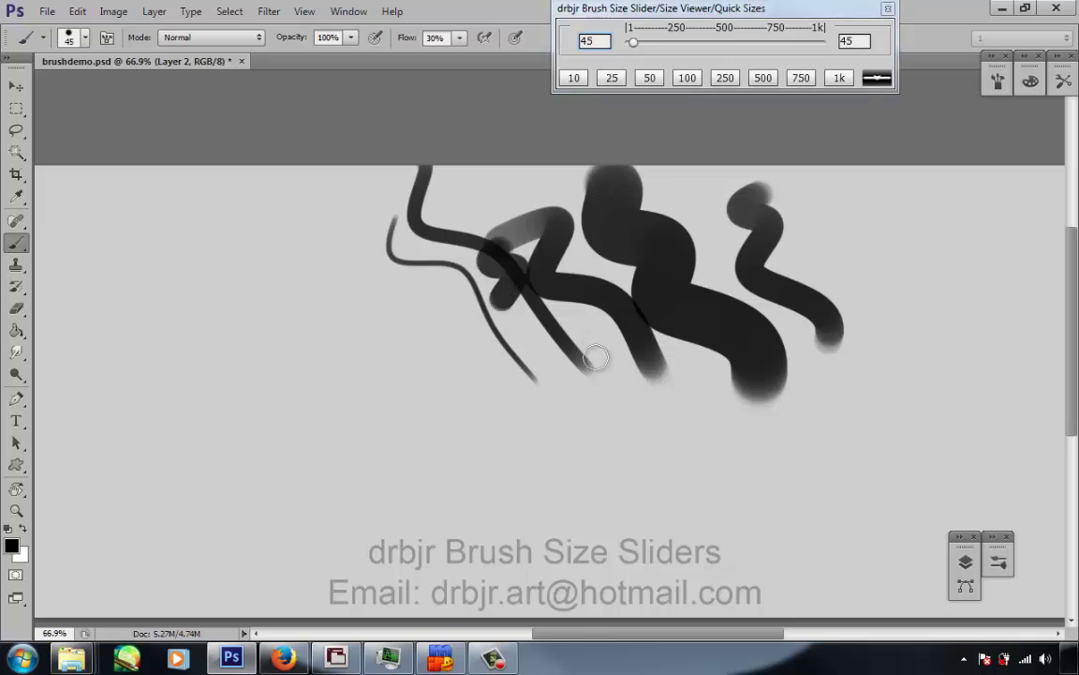
Enter a brush size of 560 px, and reduce it with the size slider to 95 px.
{"action": "left_click", "coordinate": [601, 40]}
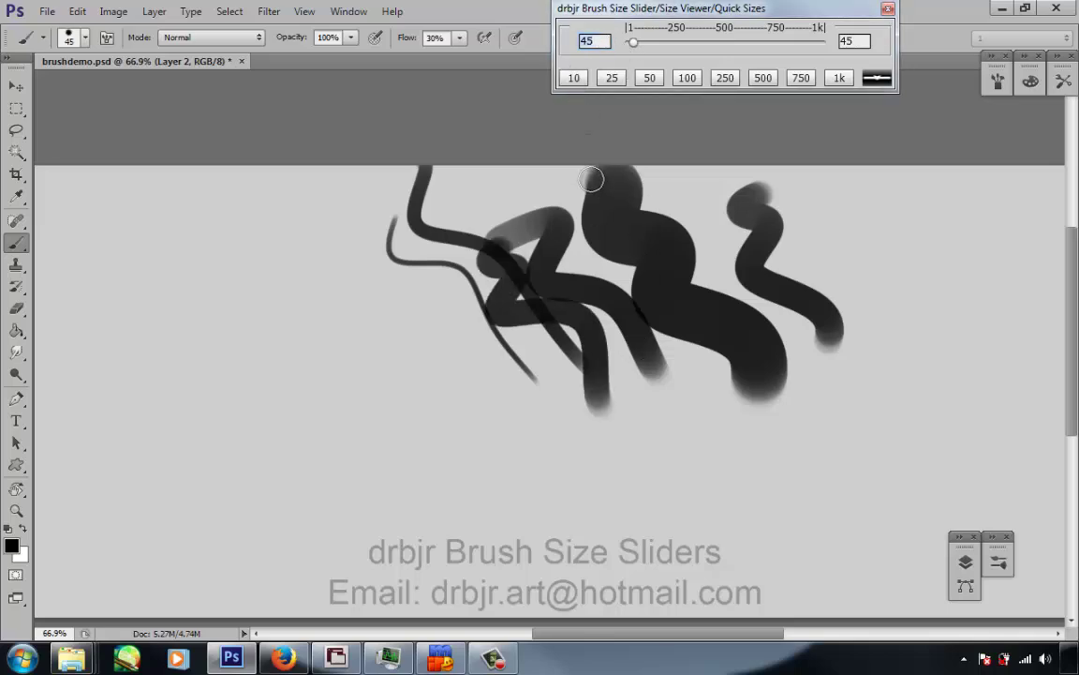
{"action": "type", "text": "560"}
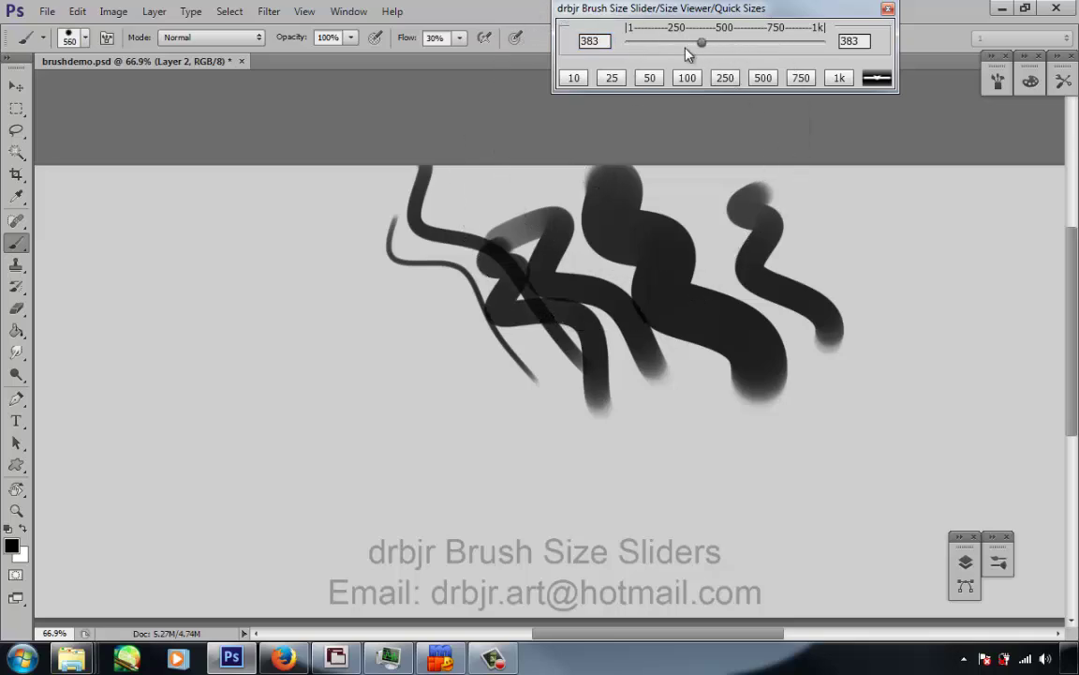
{"action": "left_click_drag", "start_coordinate": [682, 51], "coordinate": [654, 45]}
{"action": "scroll", "coordinate": [653, 60], "scroll_direction": "up", "scroll_amount": 1}
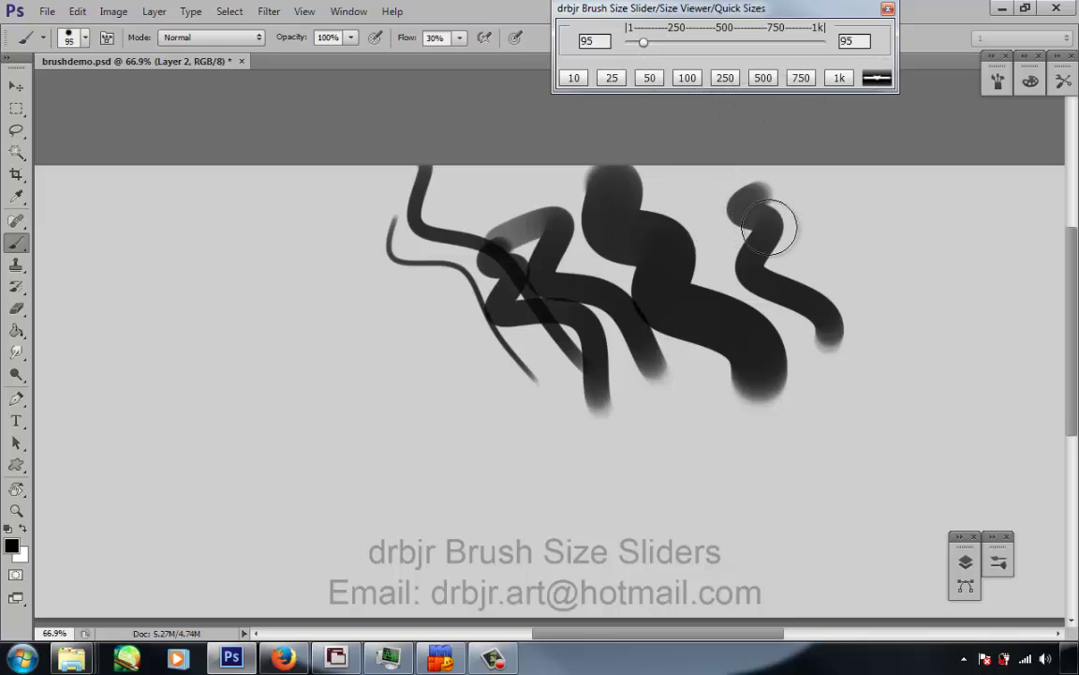
Fine-tune the brush size up and down in small increments, raising it to 112 px.
{"action": "scroll", "coordinate": [775, 226], "scroll_direction": "up", "scroll_amount": 1}
{"action": "scroll", "coordinate": [761, 154], "scroll_direction": "up", "scroll_amount": 1}
{"action": "scroll", "coordinate": [762, 162], "scroll_direction": "down", "scroll_amount": 1}
{"action": "scroll", "coordinate": [769, 174], "scroll_direction": "up", "scroll_amount": 3}
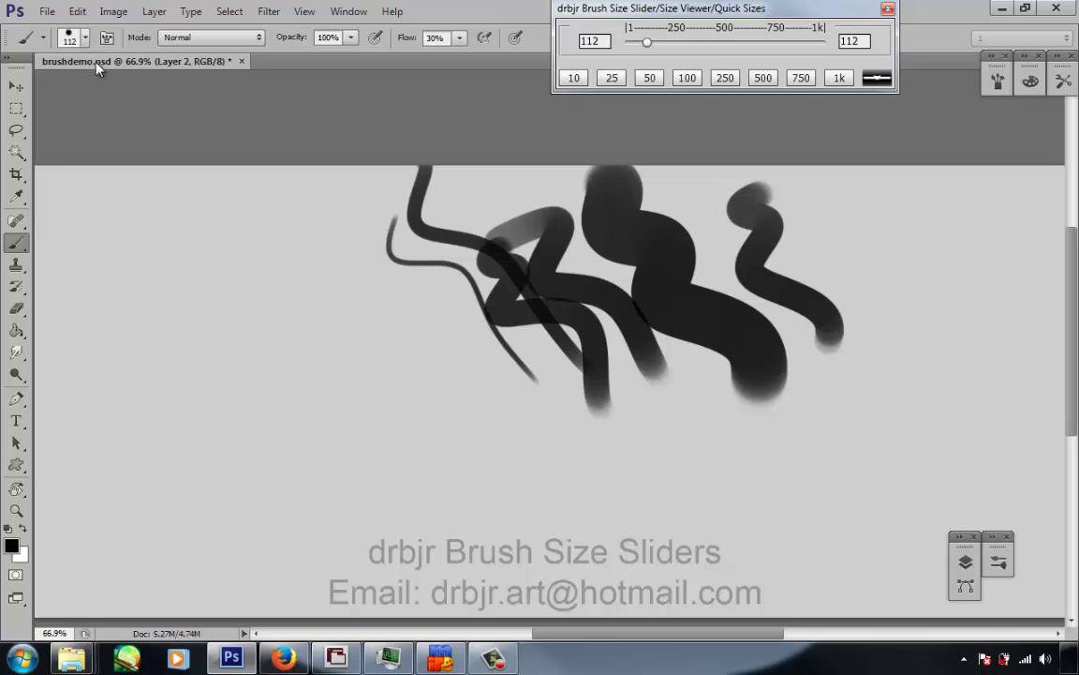
{"action": "scroll", "coordinate": [677, 209], "scroll_direction": "down", "scroll_amount": 4}
{"action": "scroll", "coordinate": [777, 212], "scroll_direction": "up", "scroll_amount": 3}
Enlarge the brush in increments to 250 px.
{"action": "key", "text": "bracketright"}
{"action": "key", "text": "bracketright"}
{"action": "key", "text": "bracketright"}
{"action": "key", "text": "bracketright"}
{"action": "key", "text": "bracketright"}
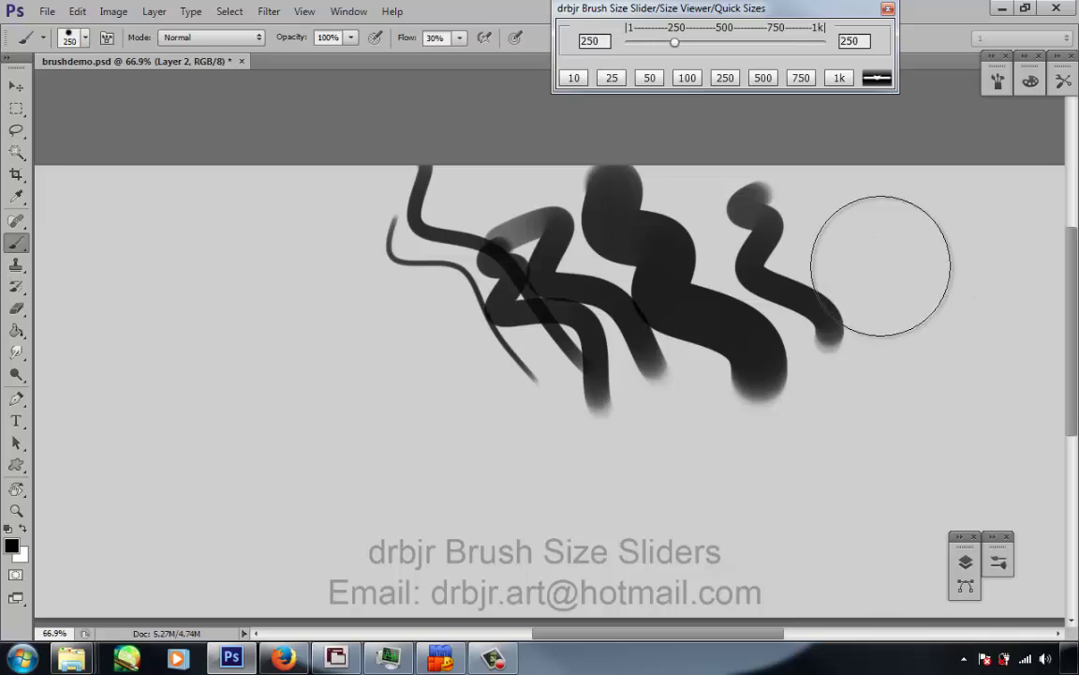
Reduce the brush in increments to 62 px and paint a wavy stroke beside the last 50 px stroke.
{"action": "key", "text": "bracketleft"}
{"action": "key", "text": "bracketleft"}
{"action": "key", "text": "bracketleft"}
{"action": "key", "text": "bracketleft"}
{"action": "key", "text": "bracketleft"}
{"action": "key", "text": "bracketleft"}
{"action": "key", "text": "bracketright"}
{"action": "key", "text": "bracketright"}
{"action": "key", "text": "bracketleft"}
{"action": "key", "text": "bracketright"}
{"action": "key", "text": "bracketleft"}
{"action": "key", "text": "bracketleft"}
{"action": "key", "text": "bracketleft"}
{"action": "key", "text": "bracketleft"}
{"action": "left_click_drag", "start_coordinate": [862, 211], "coordinate": [925, 325]}
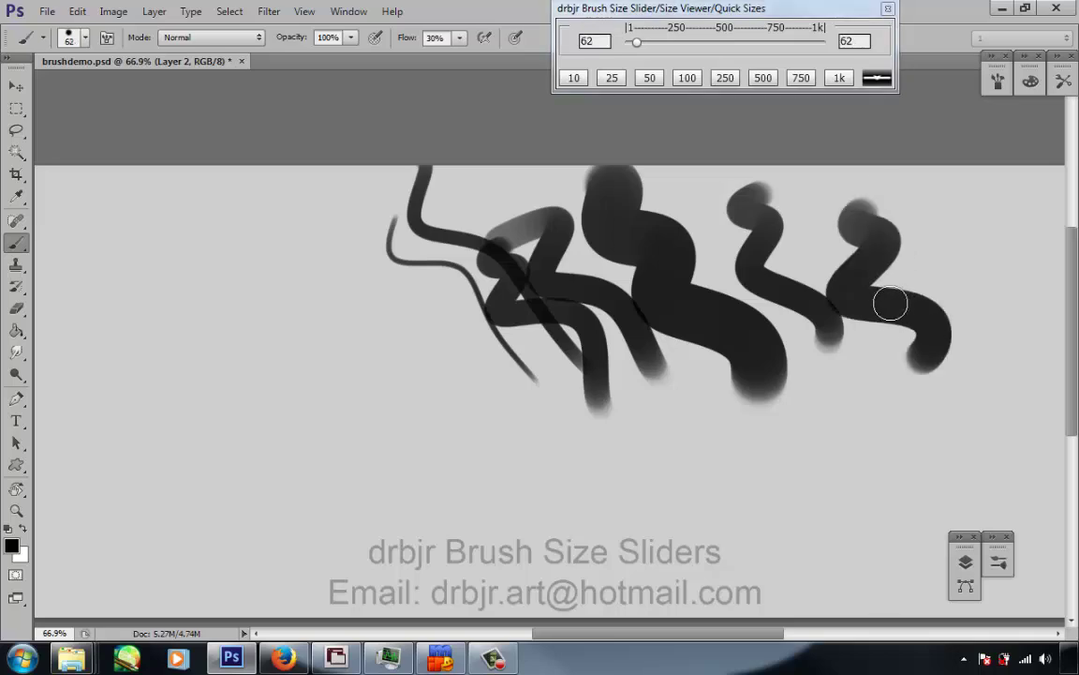
Return to the slider options and open the Light Gray slider with size viewer, placing it above the canvas.
{"action": "left_click", "coordinate": [876, 79]}
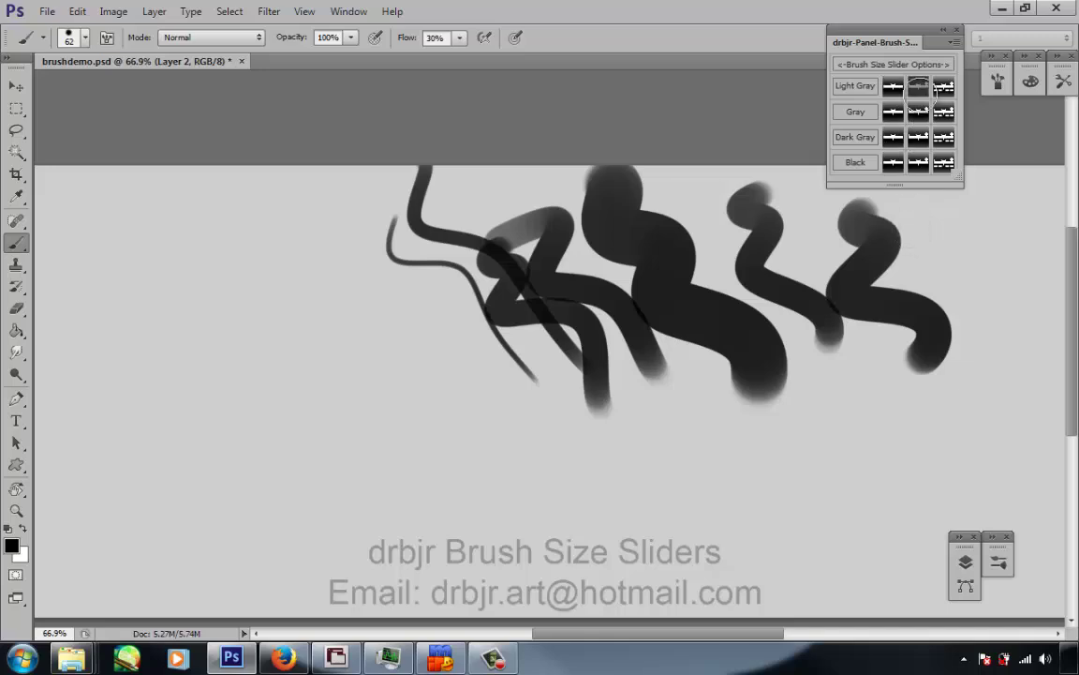
{"action": "left_click", "coordinate": [845, 64]}
{"action": "left_click_drag", "start_coordinate": [640, 298], "coordinate": [788, 44]}
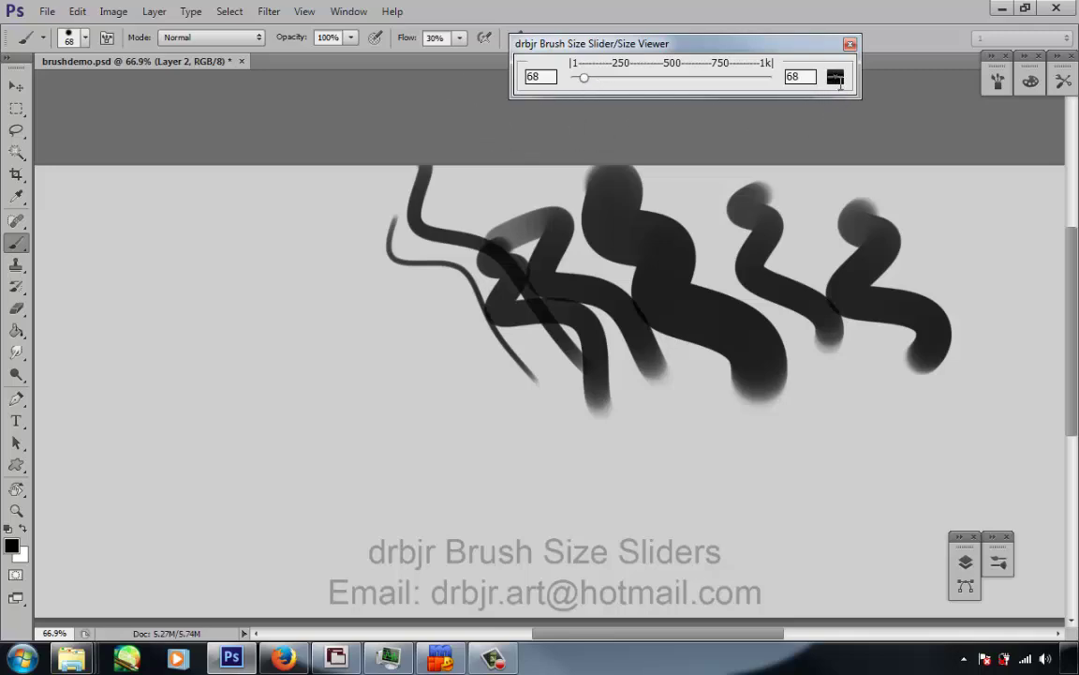
Switch to the Gray version of the slider with size viewer and place it above the canvas.
{"action": "left_click", "coordinate": [835, 78]}
{"action": "left_click", "coordinate": [919, 105]}
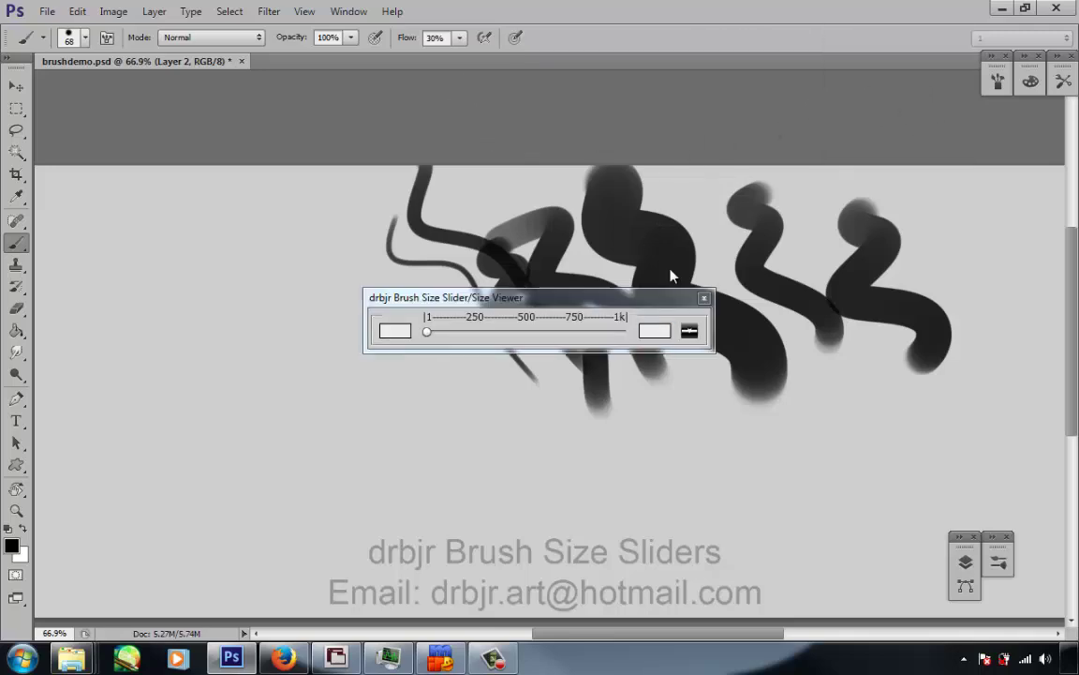
{"action": "mouse_move", "coordinate": [666, 307]}
{"action": "left_mouse_down"}
{"action": "mouse_move", "coordinate": [815, 28]}
{"action": "mouse_move", "coordinate": [829, 25]}
{"action": "left_mouse_up"}
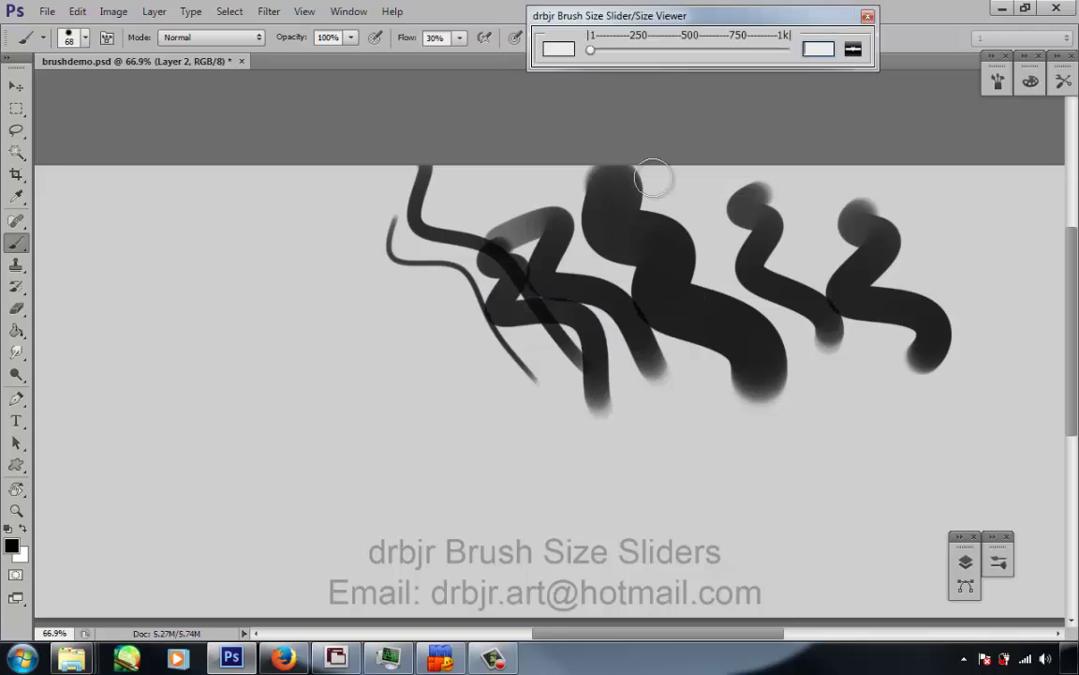
Switch to the Dark Gray slider with size viewer, place it above the canvas, and set the brush to 102 px.
{"action": "left_click", "coordinate": [852, 51]}
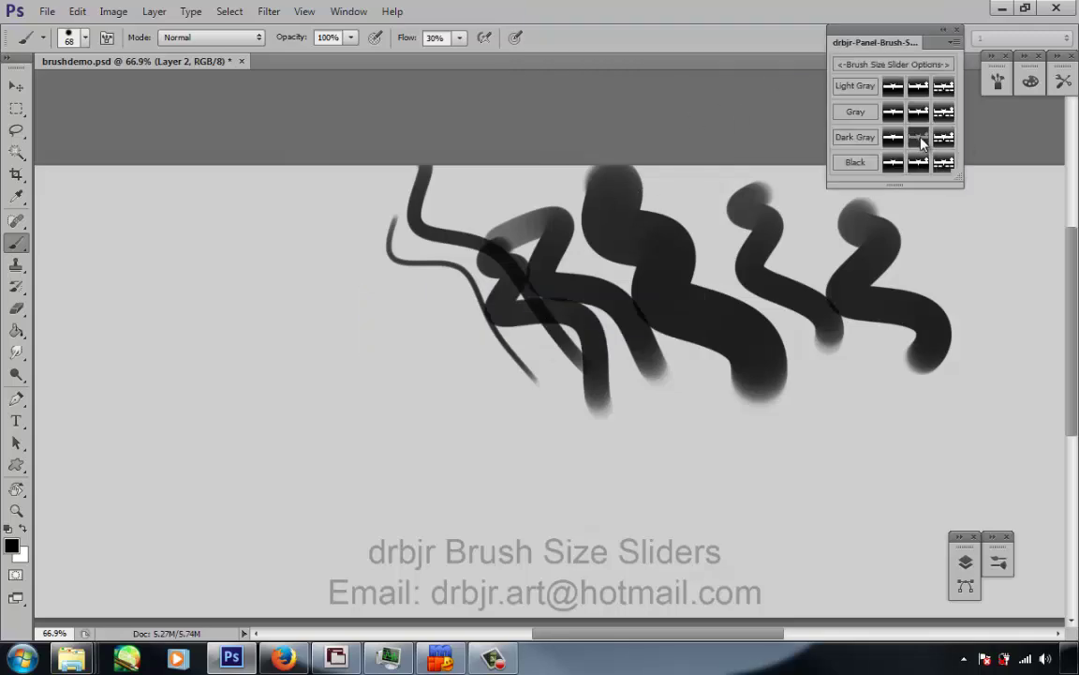
{"action": "left_click", "coordinate": [921, 138]}
{"action": "left_click_drag", "start_coordinate": [663, 299], "coordinate": [805, 33]}
{"action": "left_click", "coordinate": [582, 63]}
Change the interface color theme in the preferences to the second-darkest gray.
{"action": "left_click", "coordinate": [77, 11]}
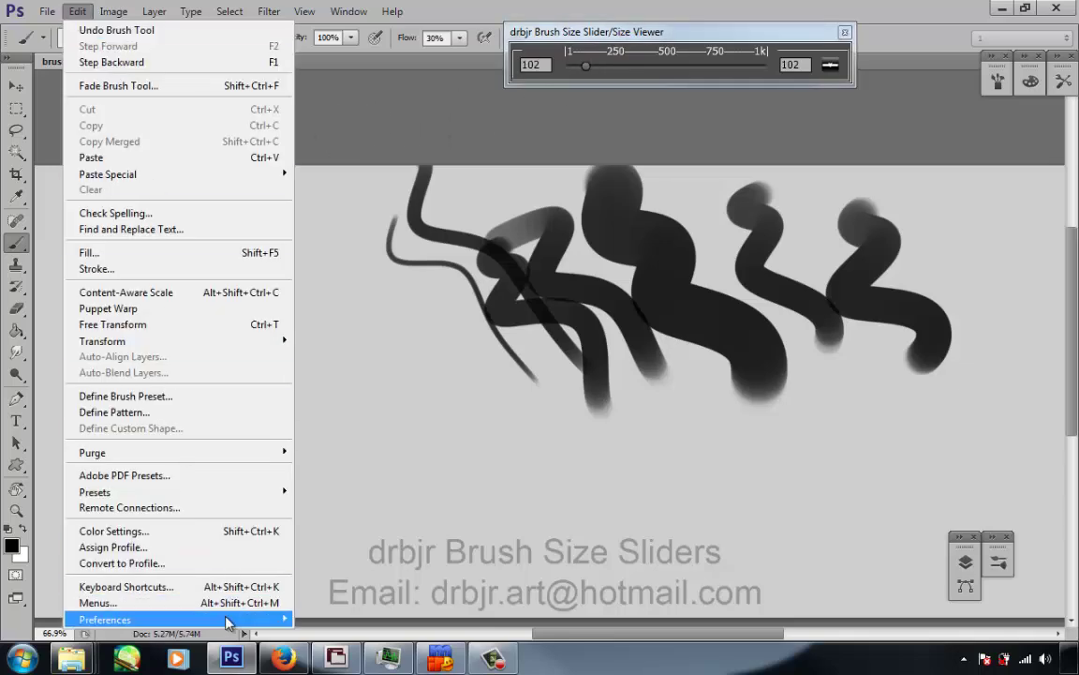
{"action": "mouse_move", "coordinate": [241, 620]}
{"action": "left_click", "coordinate": [365, 467]}
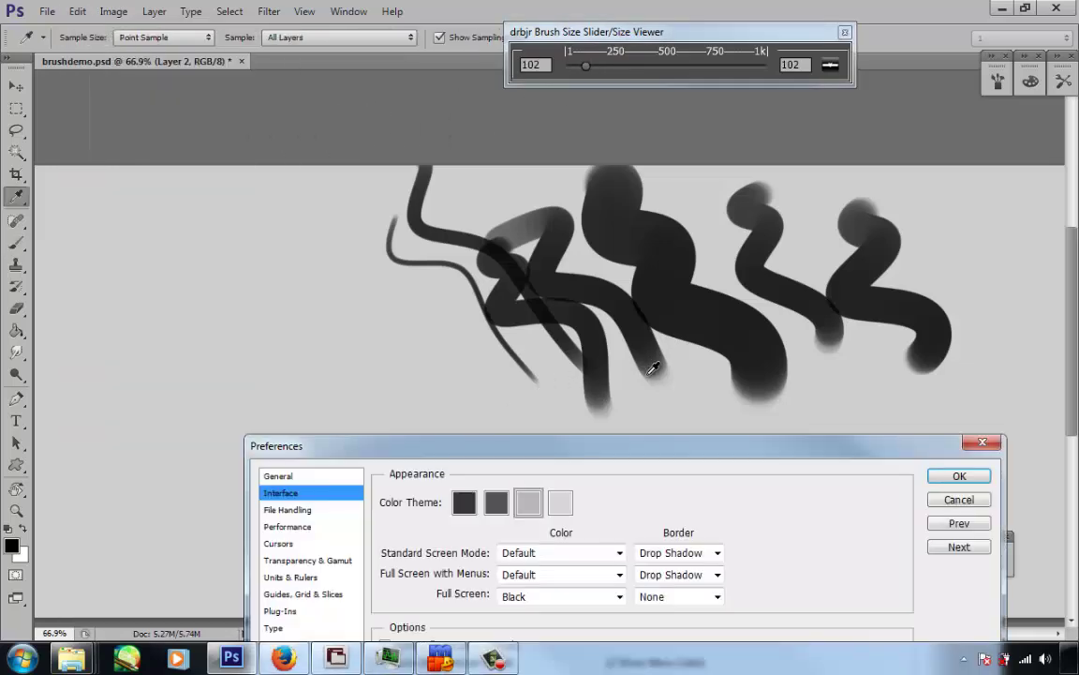
{"action": "left_click", "coordinate": [498, 504]}
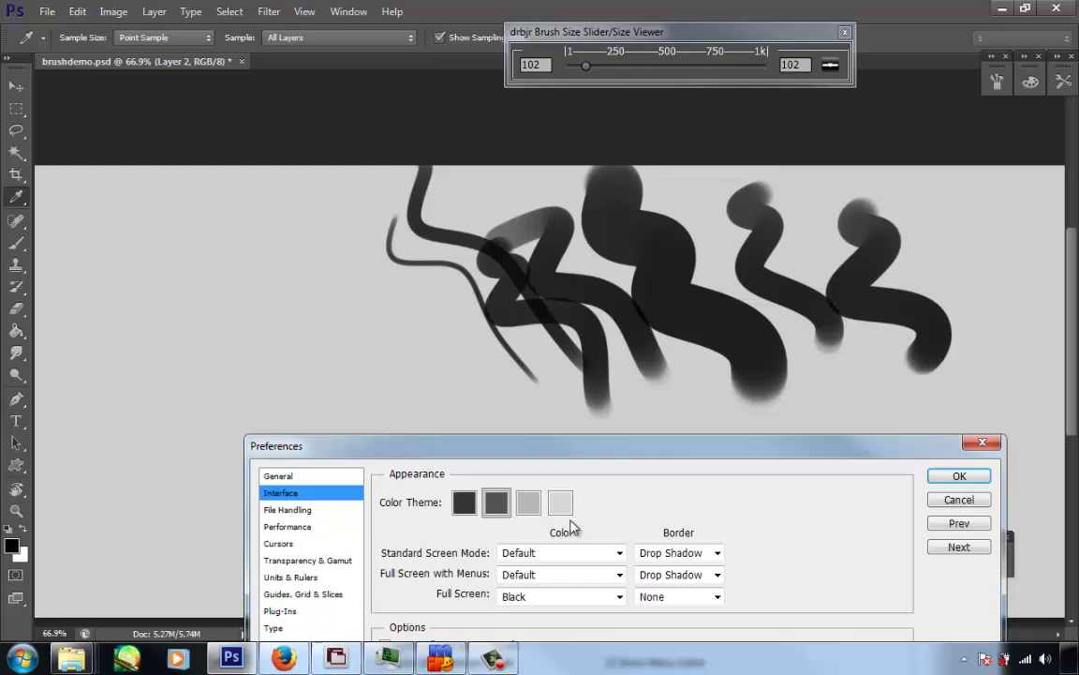
{"action": "left_click", "coordinate": [959, 477]}
Move the slider higher above the canvas, reduce the brush size for one wavy stroke, and paint another at 14 px.
{"action": "left_click_drag", "start_coordinate": [773, 28], "coordinate": [797, 18]}
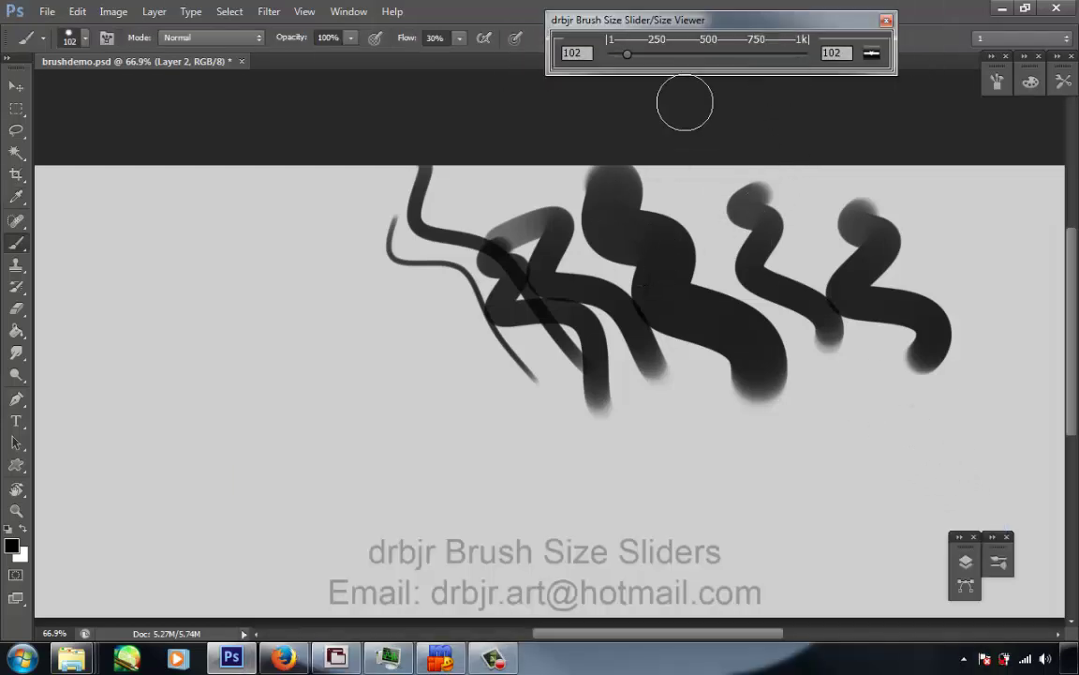
{"action": "mouse_move", "coordinate": [740, 15]}
{"action": "left_mouse_down"}
{"action": "mouse_move", "coordinate": [641, 107]}
{"action": "mouse_move", "coordinate": [619, 578]}
{"action": "mouse_move", "coordinate": [739, 27]}
{"action": "mouse_move", "coordinate": [762, 9]}
{"action": "left_mouse_up"}
{"action": "left_click_drag", "start_coordinate": [624, 44], "coordinate": [610, 45]}
{"action": "mouse_move", "coordinate": [392, 219]}
{"action": "left_mouse_down"}
{"action": "mouse_move", "coordinate": [379, 243]}
{"action": "mouse_move", "coordinate": [475, 424]}
{"action": "left_mouse_up"}
{"action": "left_click_drag", "start_coordinate": [611, 47], "coordinate": [607, 46]}
{"action": "left_click_drag", "start_coordinate": [302, 214], "coordinate": [445, 459]}
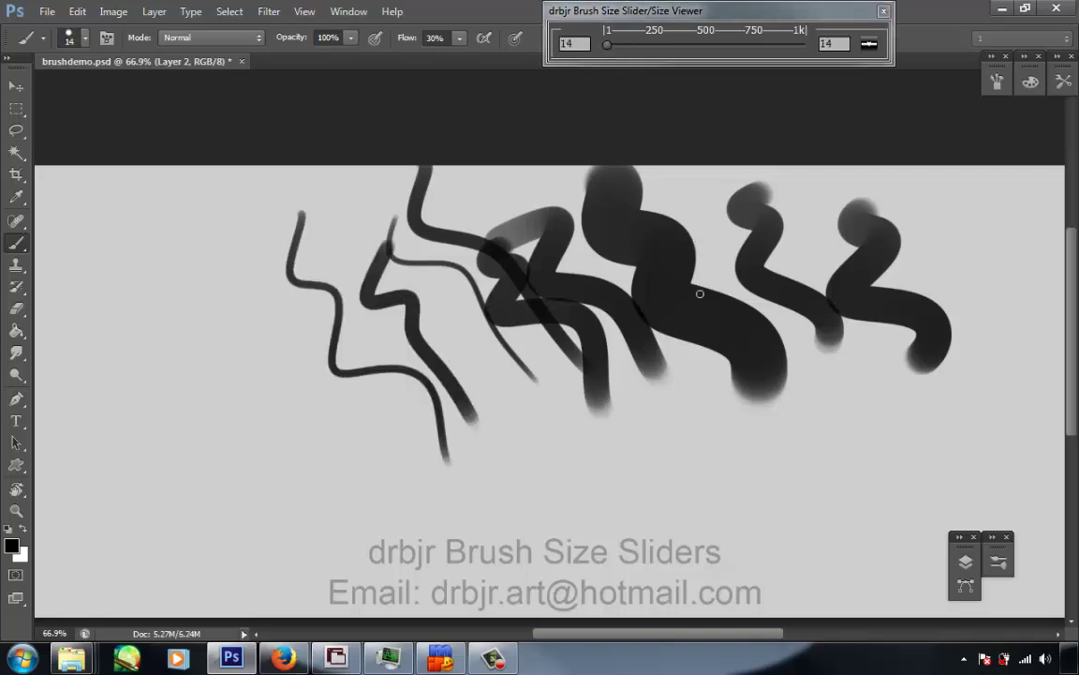
Switch to the Black slider with size viewer, place it above the canvas, and paint a 56 px wavy stroke.
{"action": "left_click", "coordinate": [868, 45]}
{"action": "left_click", "coordinate": [920, 168]}
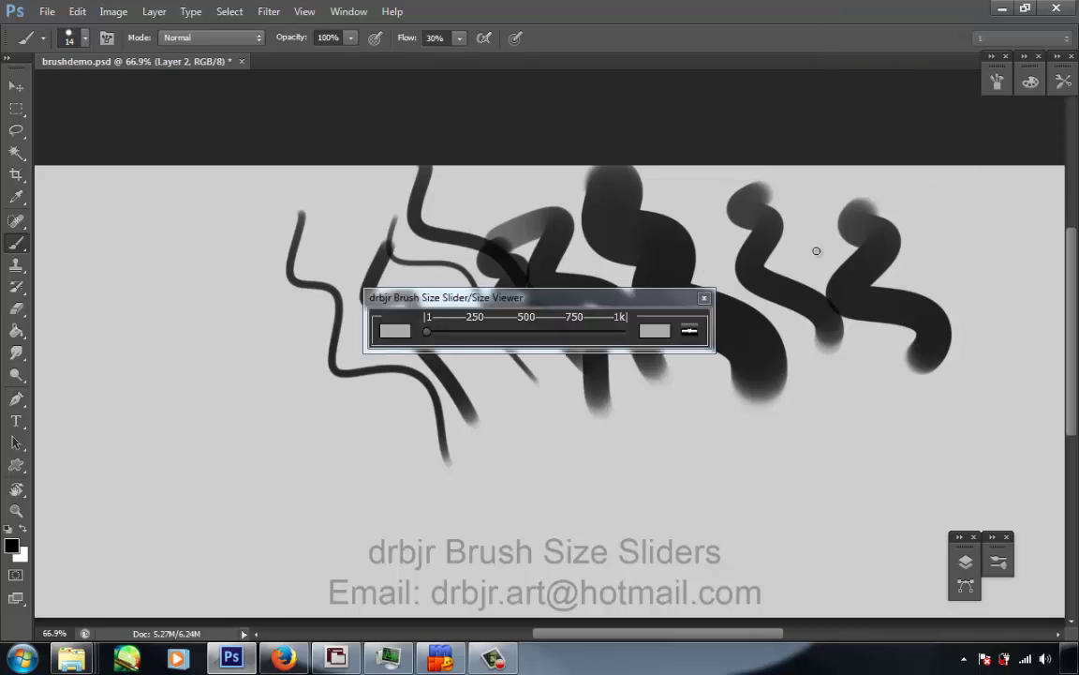
{"action": "left_click_drag", "start_coordinate": [487, 293], "coordinate": [656, 13]}
{"action": "left_click_drag", "start_coordinate": [596, 52], "coordinate": [604, 51]}
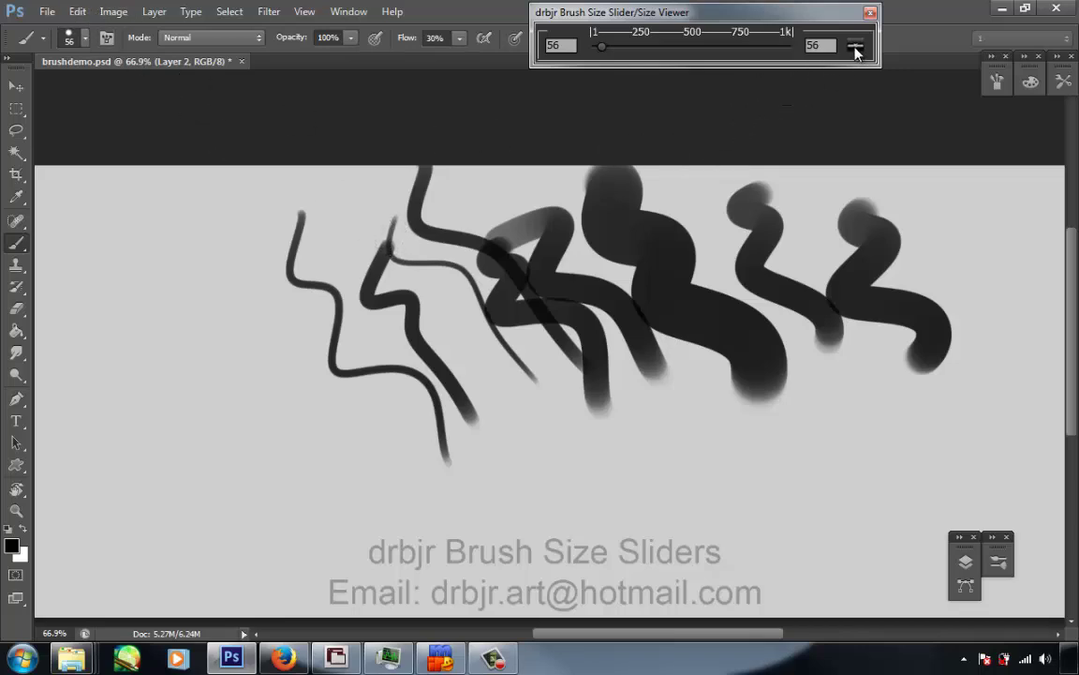
{"action": "left_click_drag", "start_coordinate": [296, 216], "coordinate": [415, 384]}
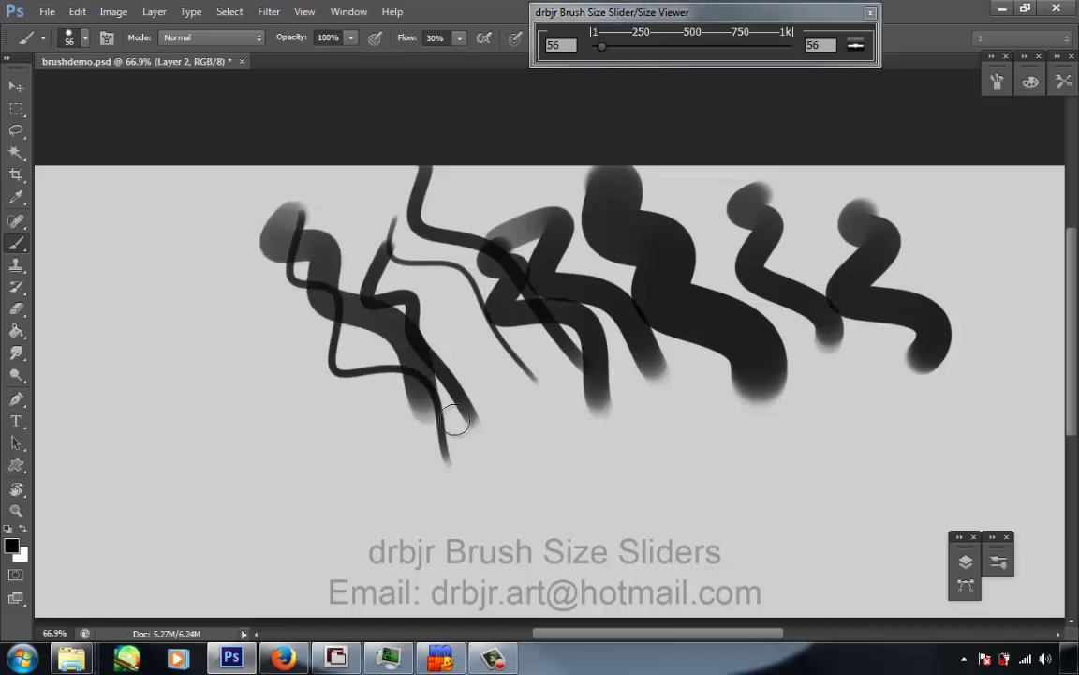
Clear all strokes from the layer, then paint two 56 px wavy strokes and a thicker 72 px one beside them.
{"action": "key", "text": "Delete"}
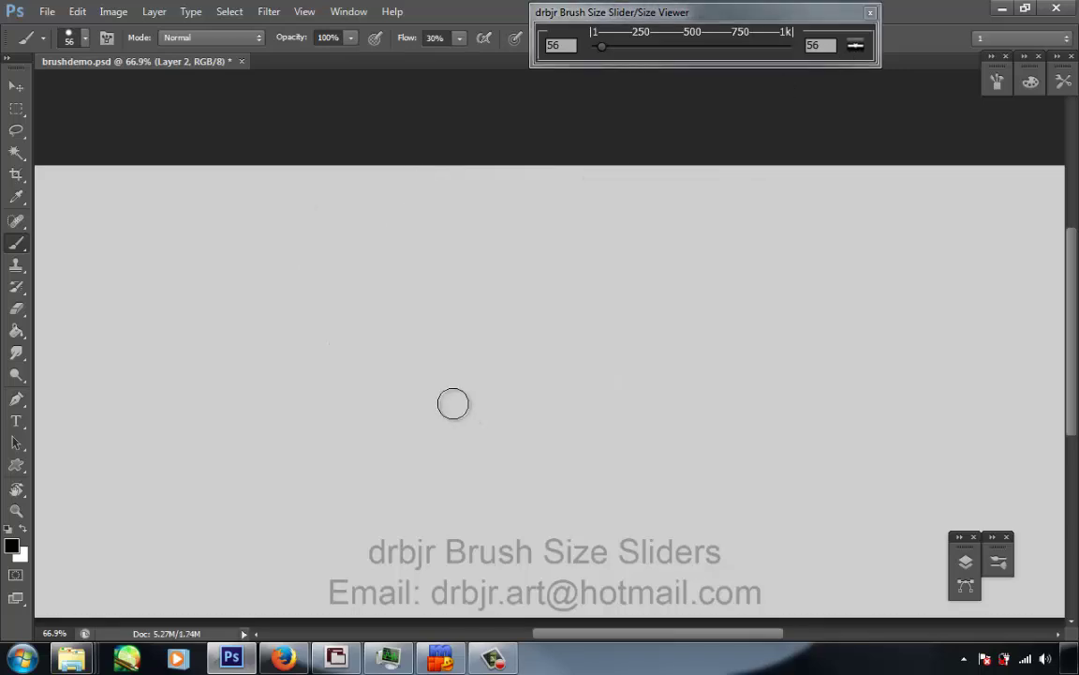
{"action": "left_click_drag", "start_coordinate": [332, 229], "coordinate": [567, 496]}
{"action": "mouse_move", "coordinate": [531, 181]}
{"action": "left_mouse_down"}
{"action": "mouse_move", "coordinate": [660, 418]}
{"action": "mouse_move", "coordinate": [710, 473]}
{"action": "left_mouse_up"}
{"action": "left_click", "coordinate": [605, 47]}
{"action": "left_click_drag", "start_coordinate": [604, 47], "coordinate": [597, 47]}
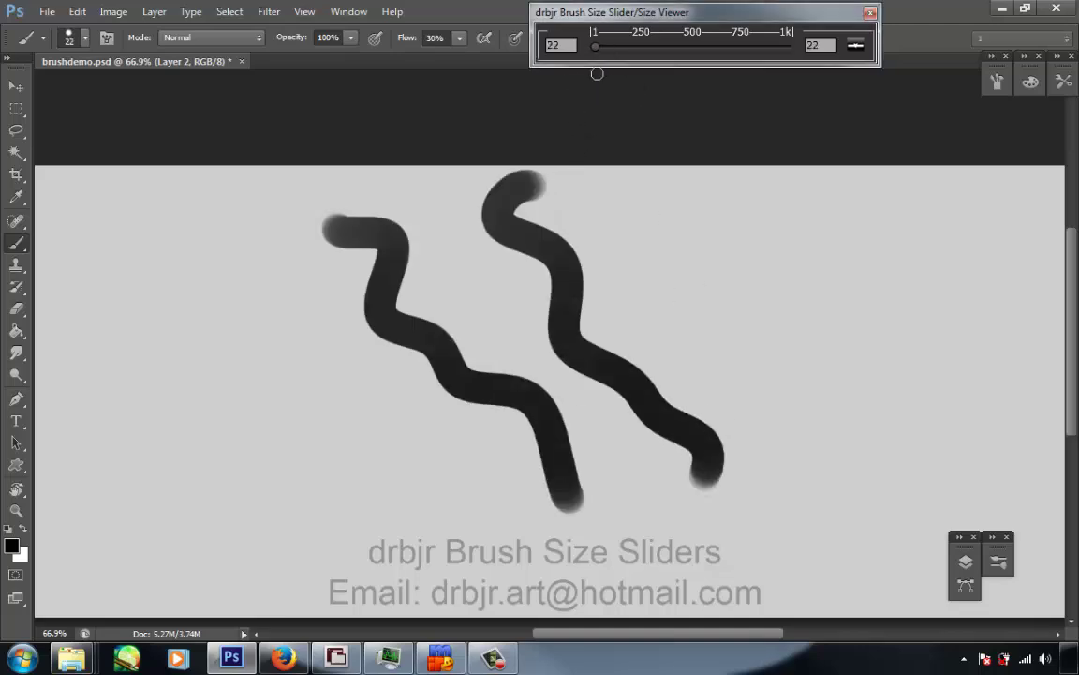
{"action": "left_click_drag", "start_coordinate": [581, 164], "coordinate": [758, 414]}
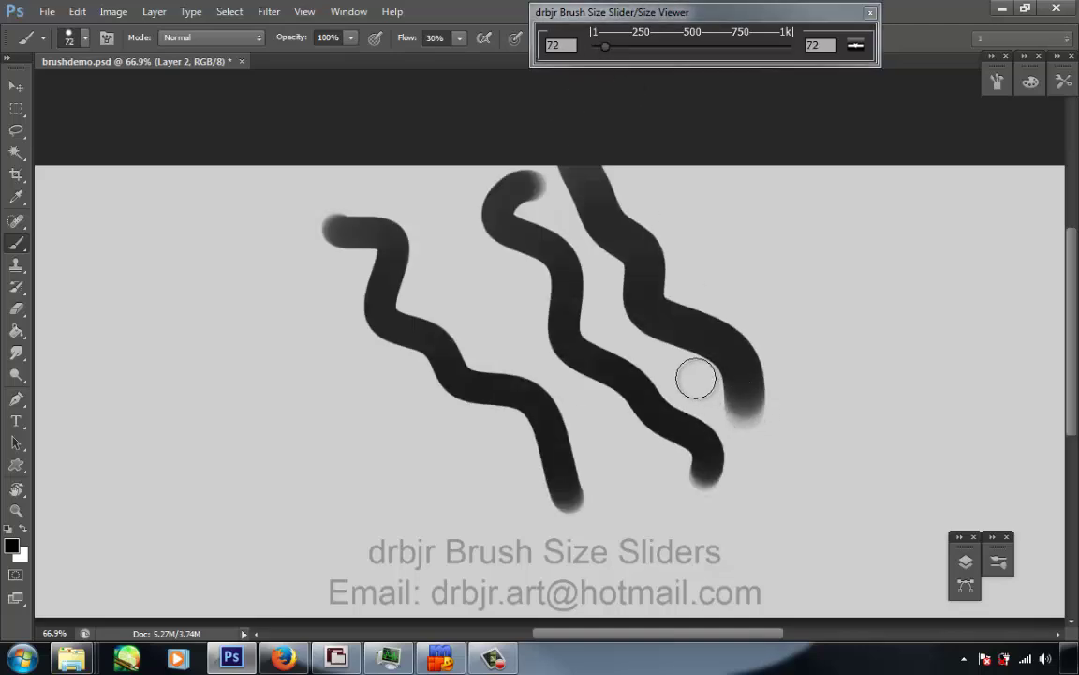
Erase most of the thickest stroke with the Eraser at 45 px and 185 px, and cut through the middle stroke at 20 px.
{"action": "key", "text": "e"}
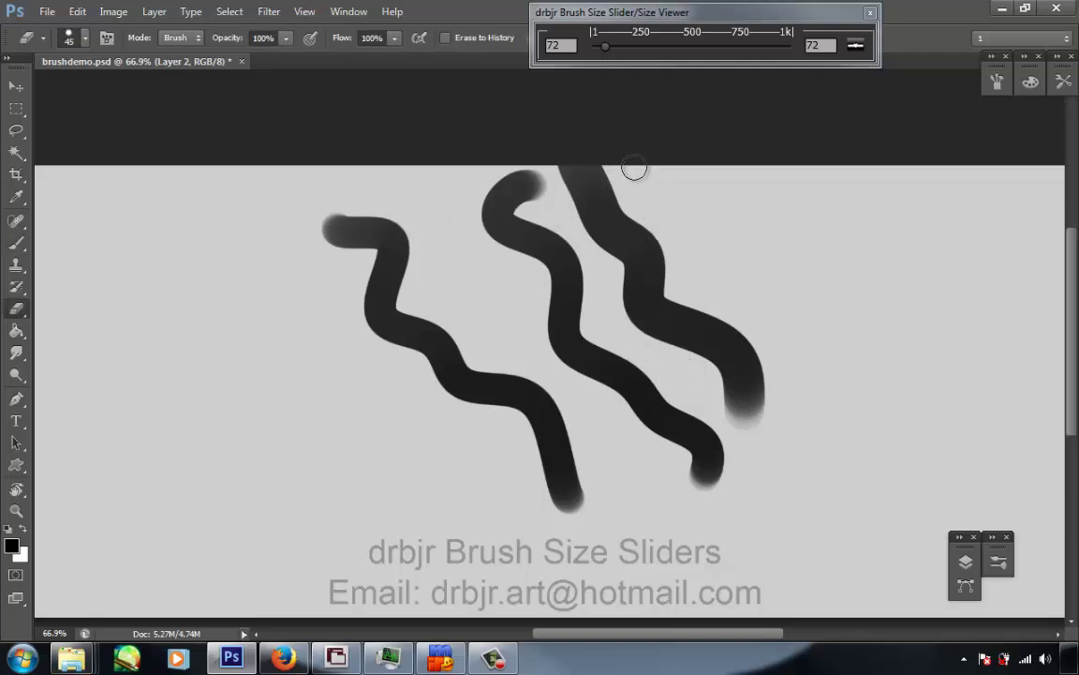
{"action": "mouse_move", "coordinate": [633, 166]}
{"action": "left_mouse_down"}
{"action": "mouse_move", "coordinate": [653, 254]}
{"action": "mouse_move", "coordinate": [745, 354]}
{"action": "left_mouse_up"}
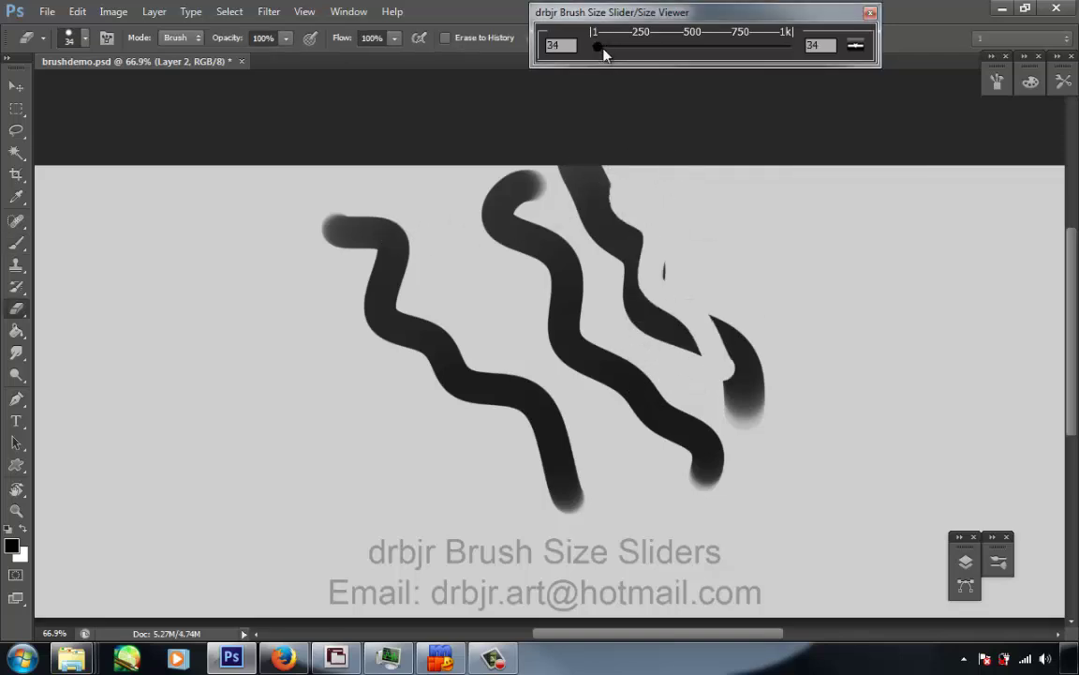
{"action": "left_click_drag", "start_coordinate": [607, 47], "coordinate": [628, 47]}
{"action": "mouse_move", "coordinate": [629, 163]}
{"action": "left_mouse_down"}
{"action": "mouse_move", "coordinate": [662, 277]}
{"action": "mouse_move", "coordinate": [783, 362]}
{"action": "left_mouse_up"}
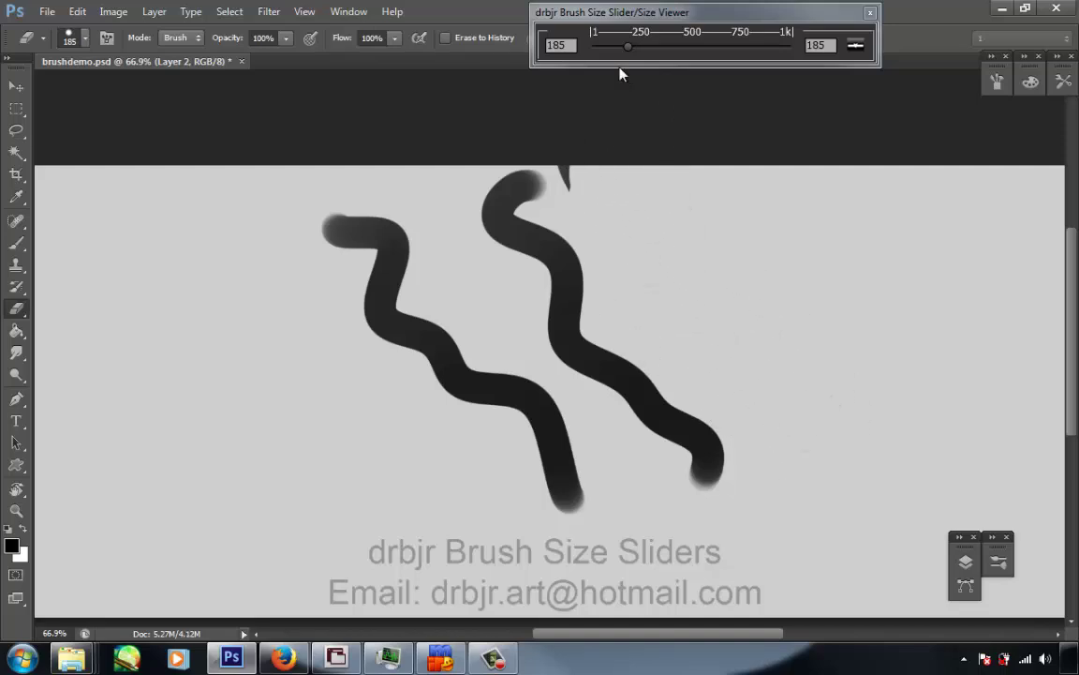
{"action": "left_click_drag", "start_coordinate": [627, 47], "coordinate": [604, 53]}
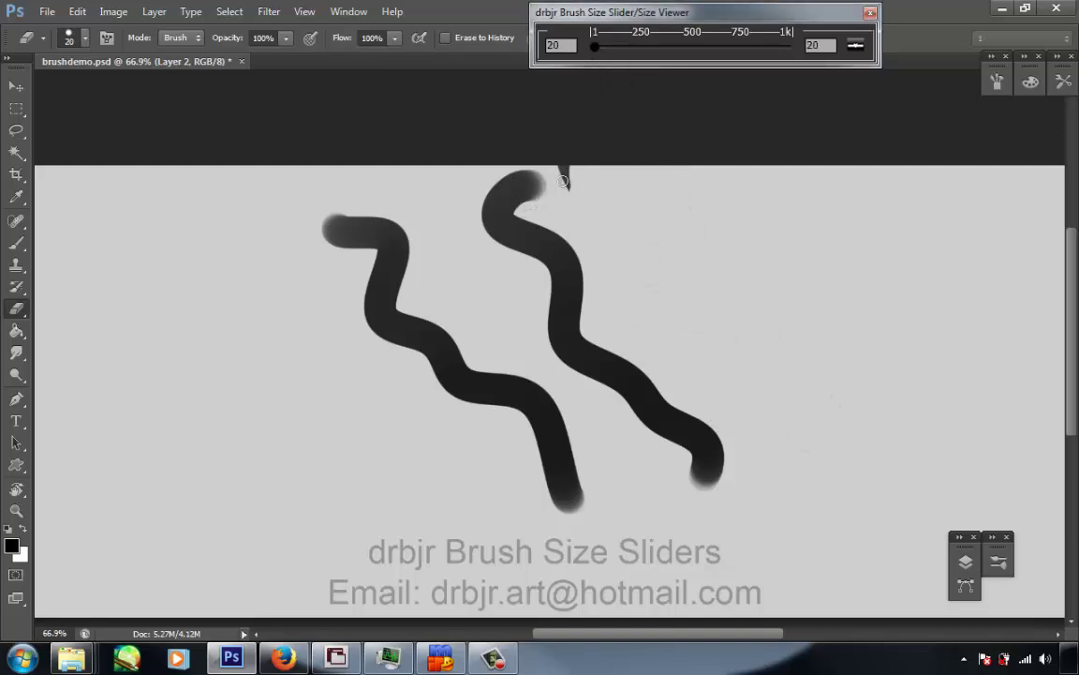
{"action": "mouse_move", "coordinate": [559, 188]}
{"action": "left_mouse_down"}
{"action": "mouse_move", "coordinate": [526, 207]}
{"action": "mouse_move", "coordinate": [620, 390]}
{"action": "mouse_move", "coordinate": [665, 403]}
{"action": "mouse_move", "coordinate": [665, 433]}
{"action": "left_mouse_up"}
Smudge the upper part of the middle stroke and set the Smudge tool's size to 200 px.
{"action": "left_click", "coordinate": [16, 352]}
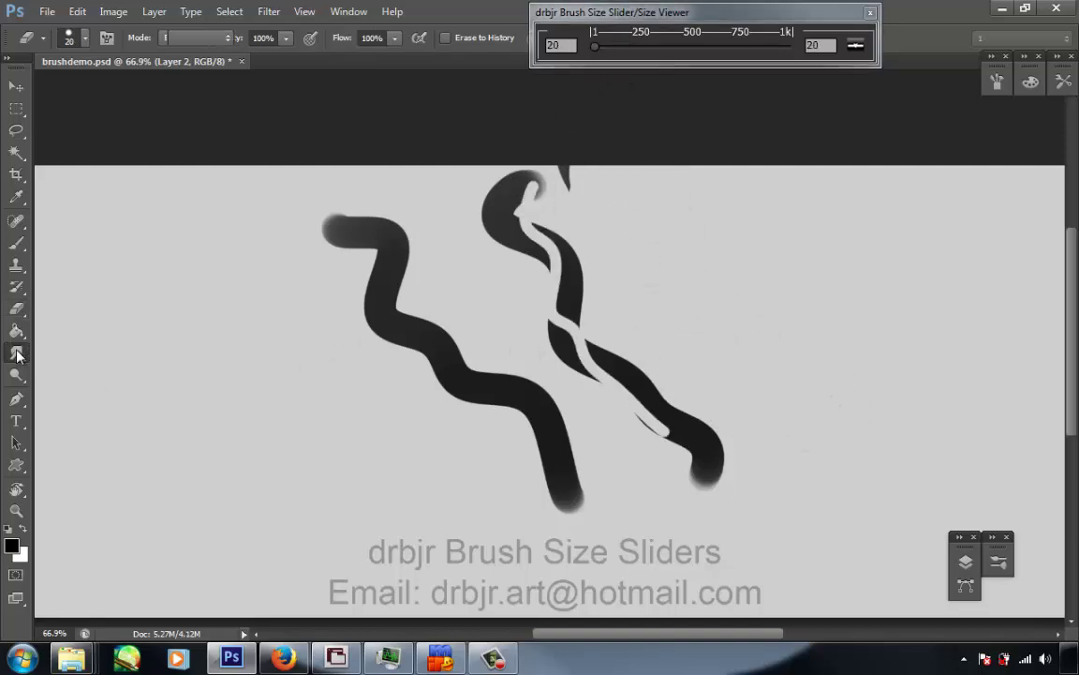
{"action": "left_click_drag", "start_coordinate": [604, 51], "coordinate": [609, 50]}
{"action": "mouse_move", "coordinate": [506, 192]}
{"action": "left_mouse_down"}
{"action": "mouse_move", "coordinate": [571, 316]}
{"action": "mouse_move", "coordinate": [548, 257]}
{"action": "left_mouse_up"}
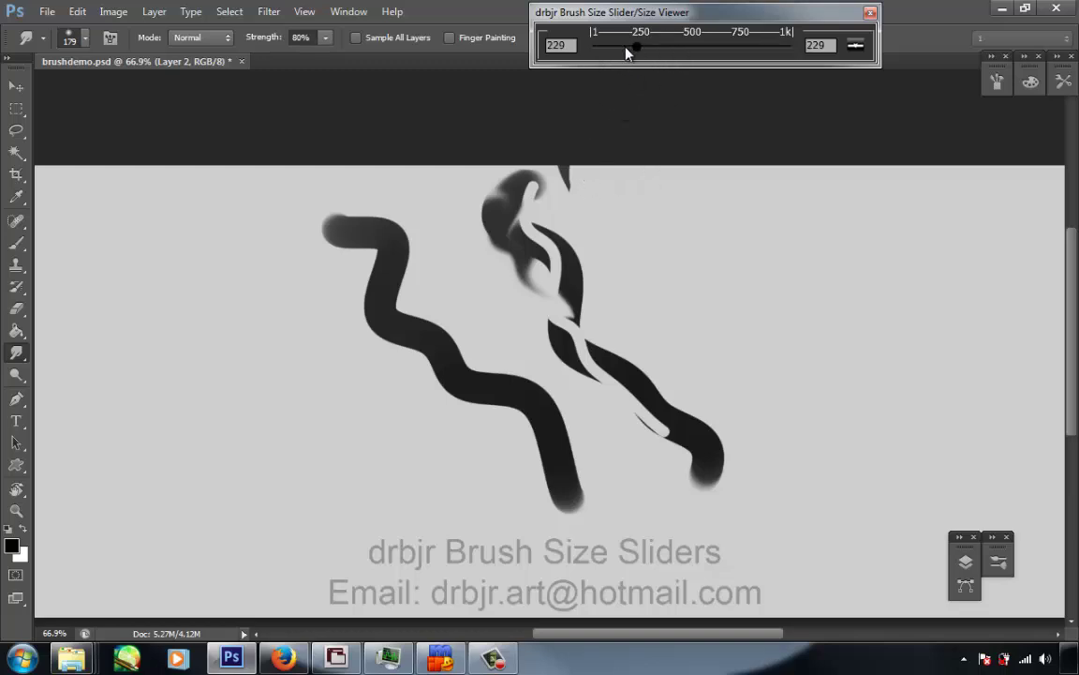
{"action": "left_click_drag", "start_coordinate": [627, 52], "coordinate": [633, 48]}
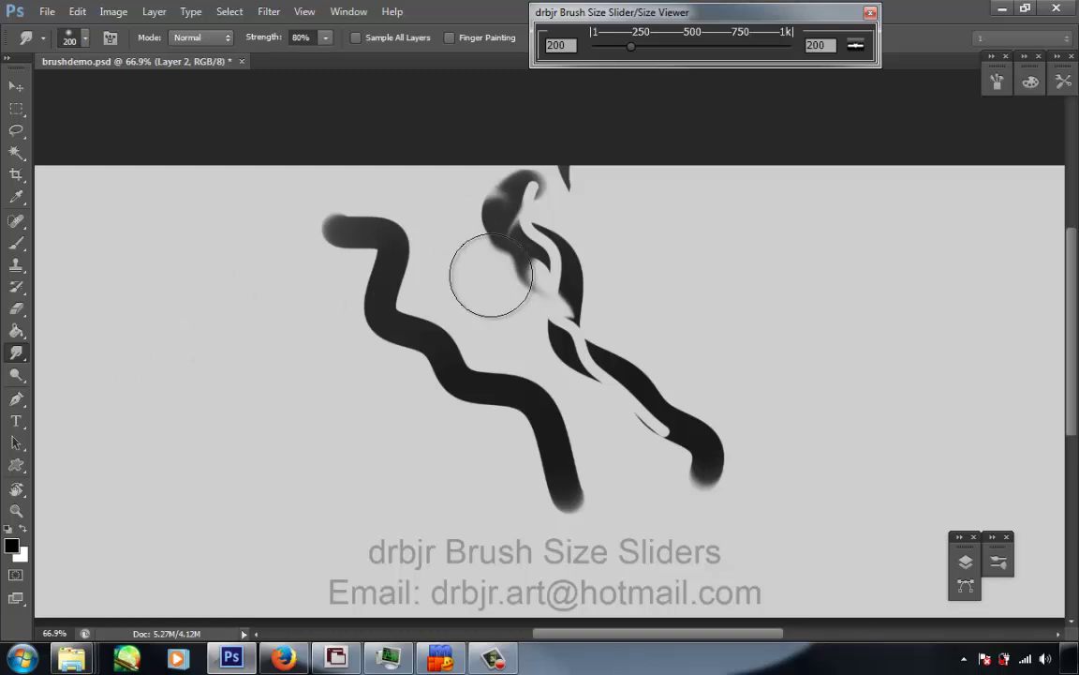
Switch to the Dodge tool, show its brush size settings, and set its size to 120 px with the slider.
{"action": "left_click", "coordinate": [25, 377]}
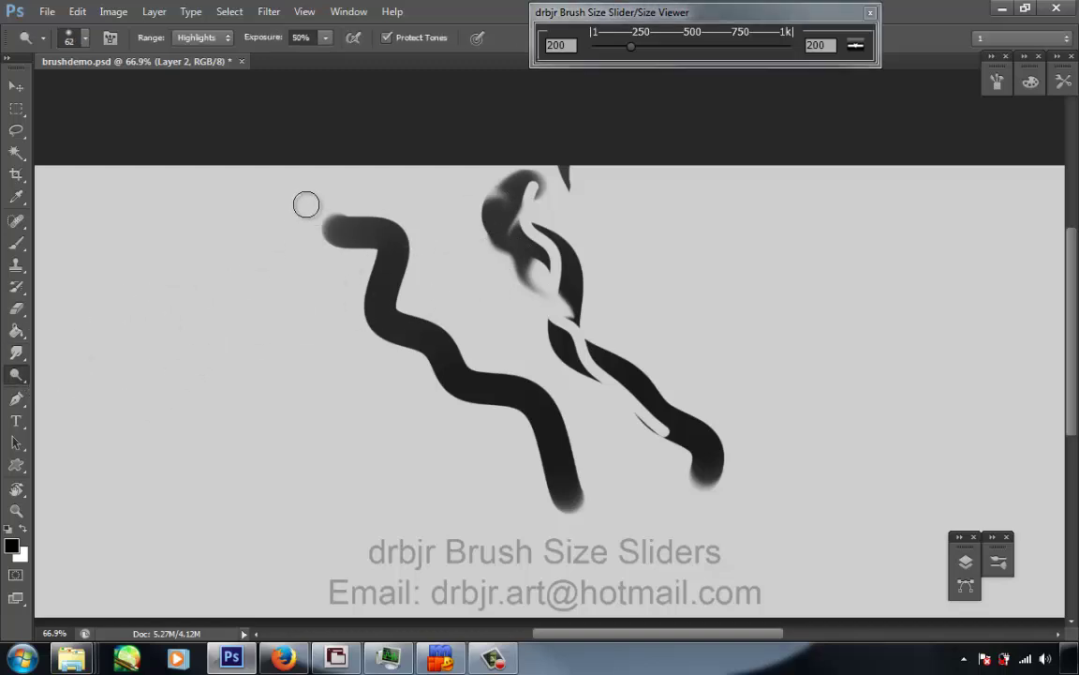
{"action": "left_click", "coordinate": [85, 38]}
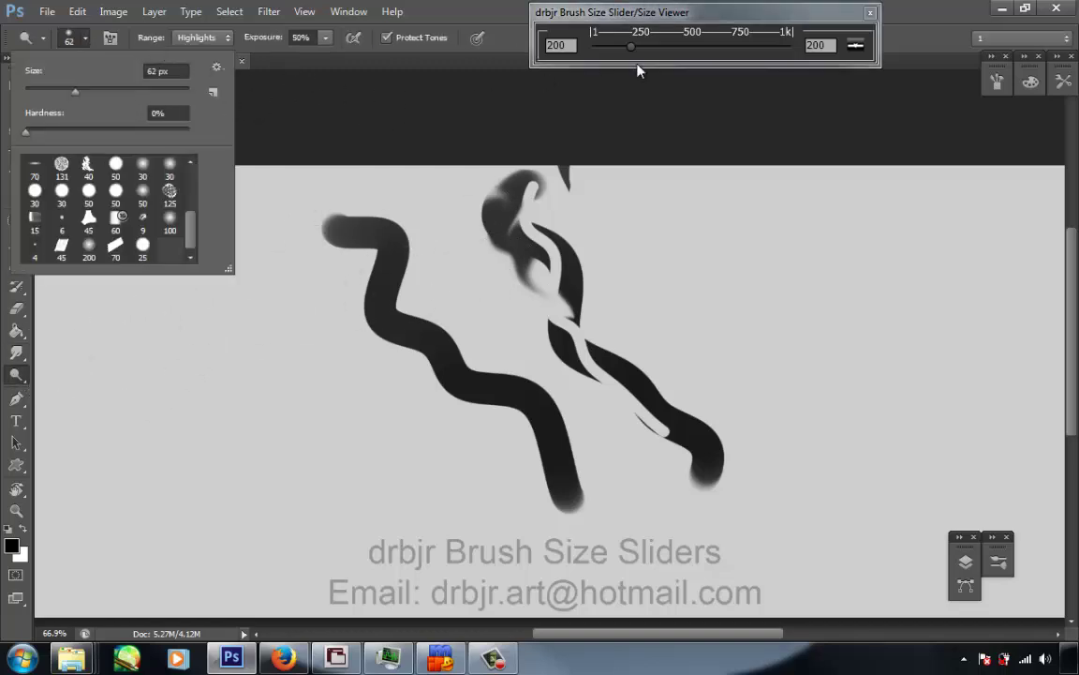
{"action": "left_click_drag", "start_coordinate": [631, 45], "coordinate": [615, 46]}
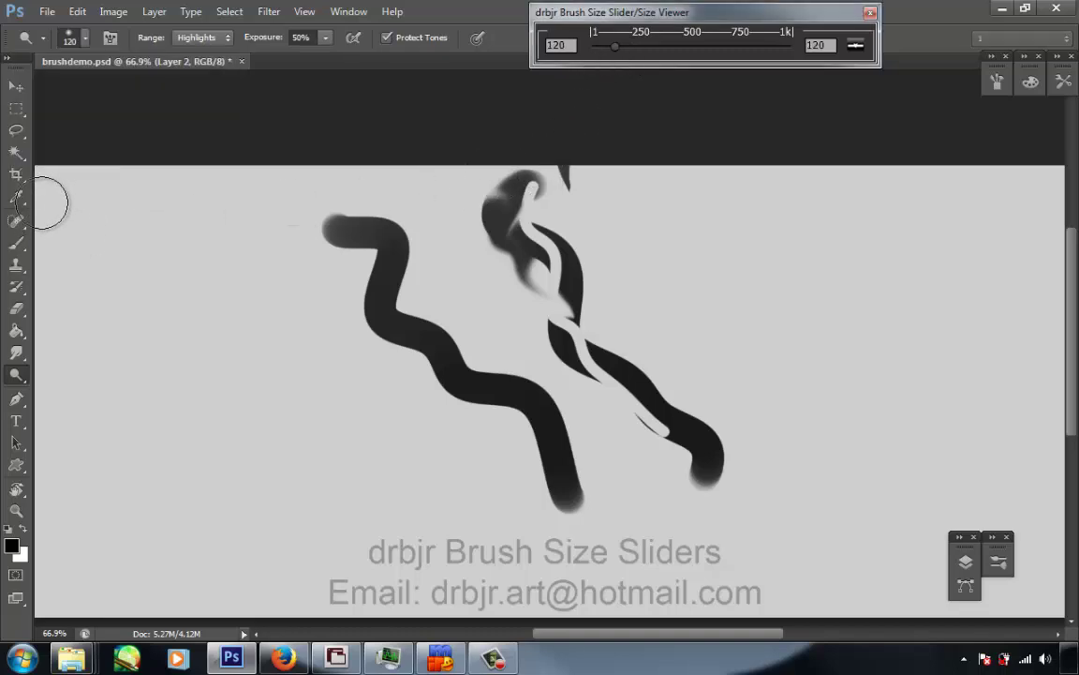
Return to the Brush tool and paint overlapping wavy strokes, including one at 179 px and one at 57 px.
{"action": "left_click", "coordinate": [16, 242]}
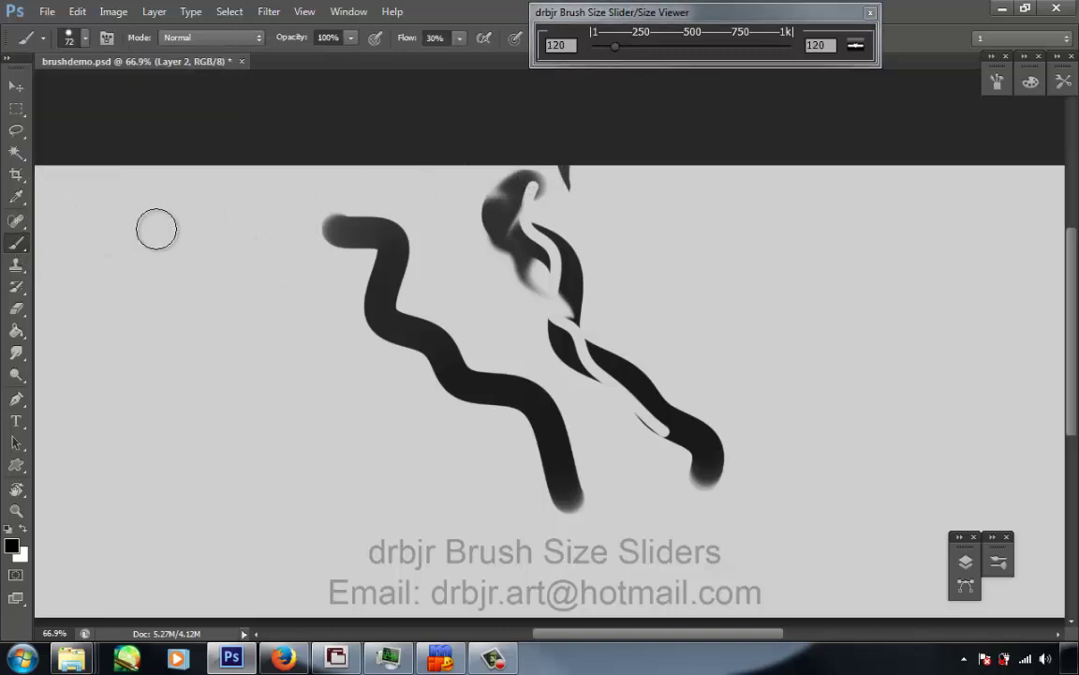
{"action": "mouse_move", "coordinate": [562, 177]}
{"action": "left_mouse_down"}
{"action": "mouse_move", "coordinate": [551, 250]}
{"action": "mouse_move", "coordinate": [607, 329]}
{"action": "left_mouse_up"}
{"action": "left_click_drag", "start_coordinate": [663, 191], "coordinate": [701, 346]}
{"action": "left_click_drag", "start_coordinate": [615, 46], "coordinate": [627, 46]}
{"action": "left_click_drag", "start_coordinate": [721, 178], "coordinate": [761, 316]}
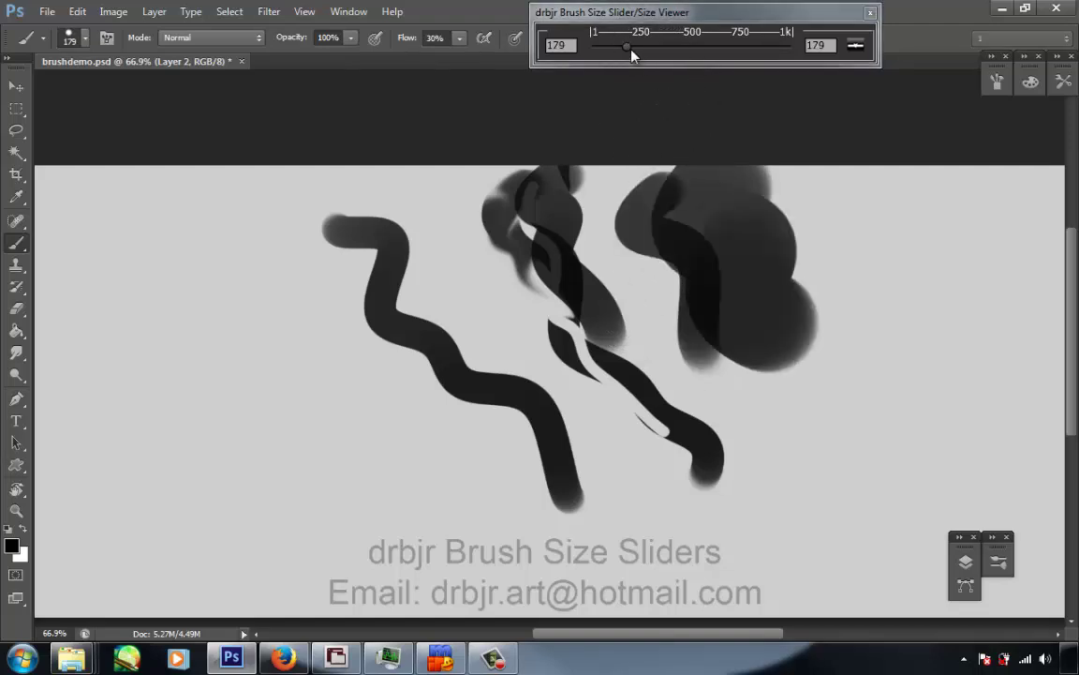
{"action": "left_click_drag", "start_coordinate": [630, 54], "coordinate": [605, 53]}
{"action": "left_click_drag", "start_coordinate": [464, 248], "coordinate": [562, 380]}
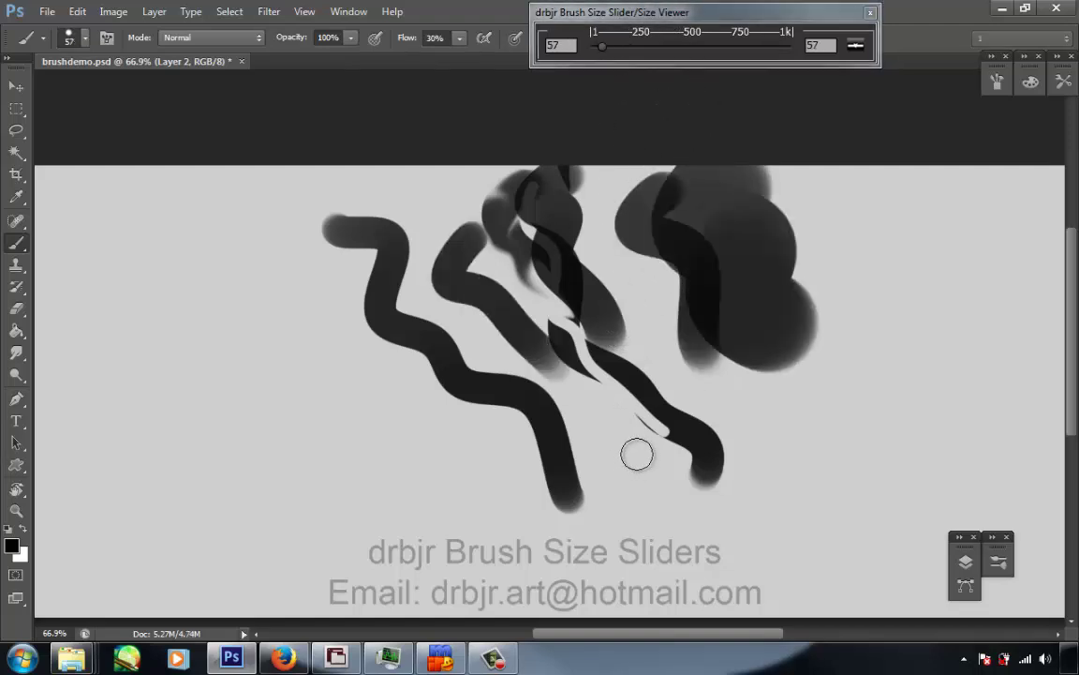
Clear the layer, shift the slider slightly, and paint two 37 px wavy strokes and one 116 px stroke.
{"action": "key", "text": "Delete"}
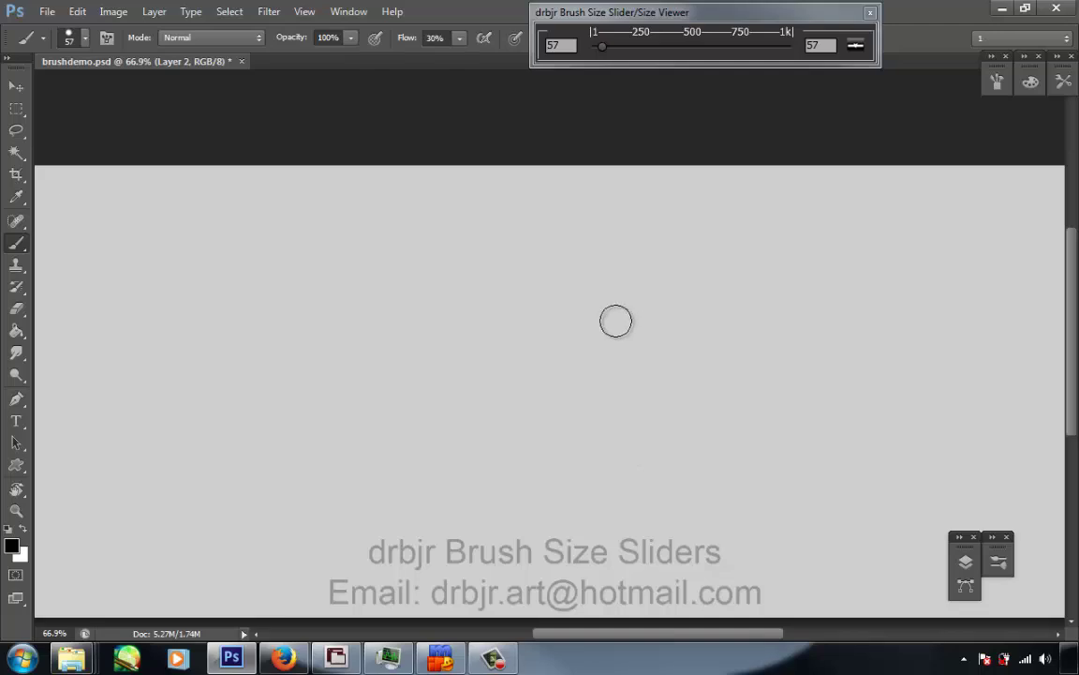
{"action": "left_click", "coordinate": [750, 12]}
{"action": "left_click_drag", "start_coordinate": [749, 12], "coordinate": [765, 14]}
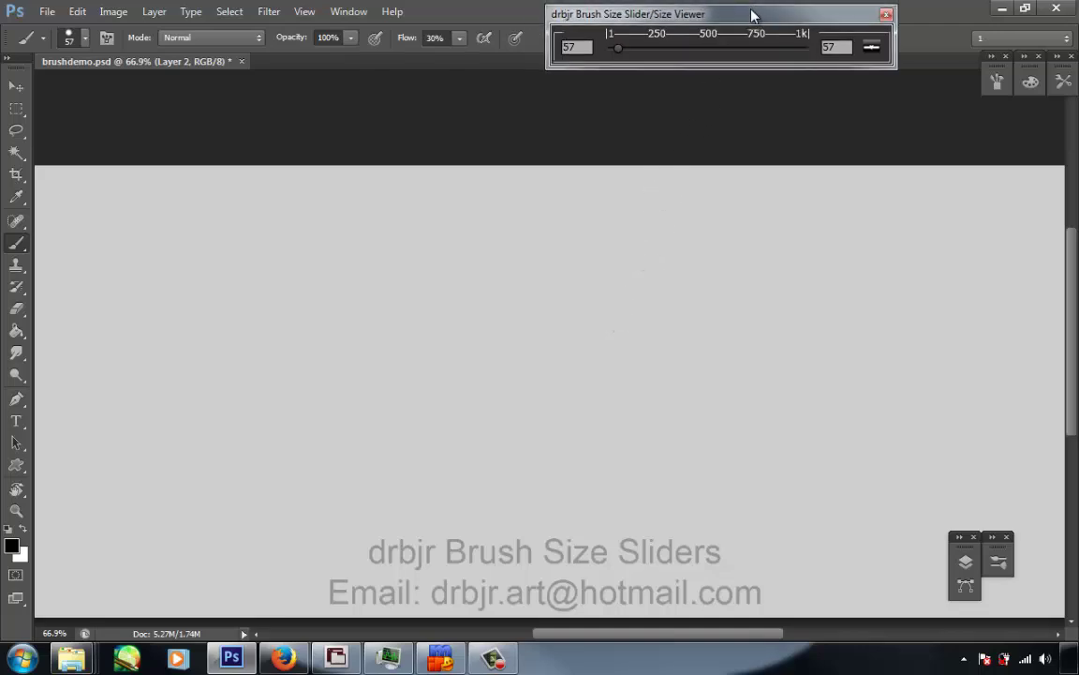
{"action": "left_click_drag", "start_coordinate": [618, 48], "coordinate": [614, 49]}
{"action": "left_click_drag", "start_coordinate": [474, 211], "coordinate": [595, 366]}
{"action": "left_click_drag", "start_coordinate": [573, 199], "coordinate": [549, 222]}
{"action": "left_click_drag", "start_coordinate": [629, 300], "coordinate": [638, 347]}
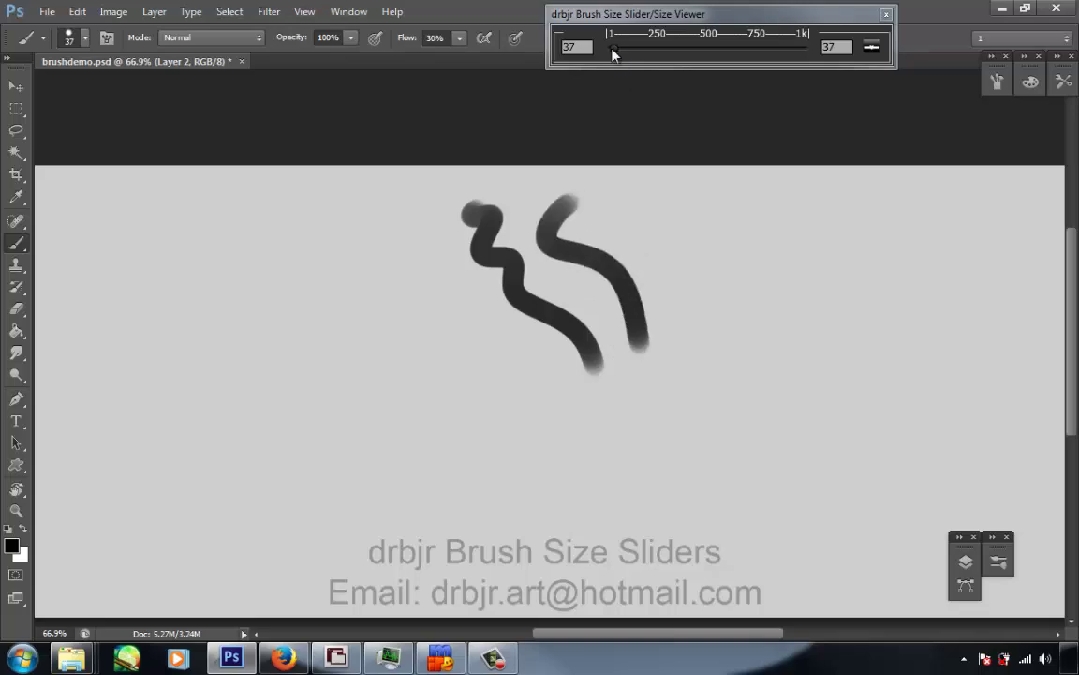
{"action": "left_click_drag", "start_coordinate": [613, 48], "coordinate": [631, 48]}
{"action": "mouse_move", "coordinate": [632, 187]}
{"action": "left_mouse_down"}
{"action": "mouse_move", "coordinate": [655, 261]}
{"action": "mouse_move", "coordinate": [741, 368]}
{"action": "left_mouse_up"}
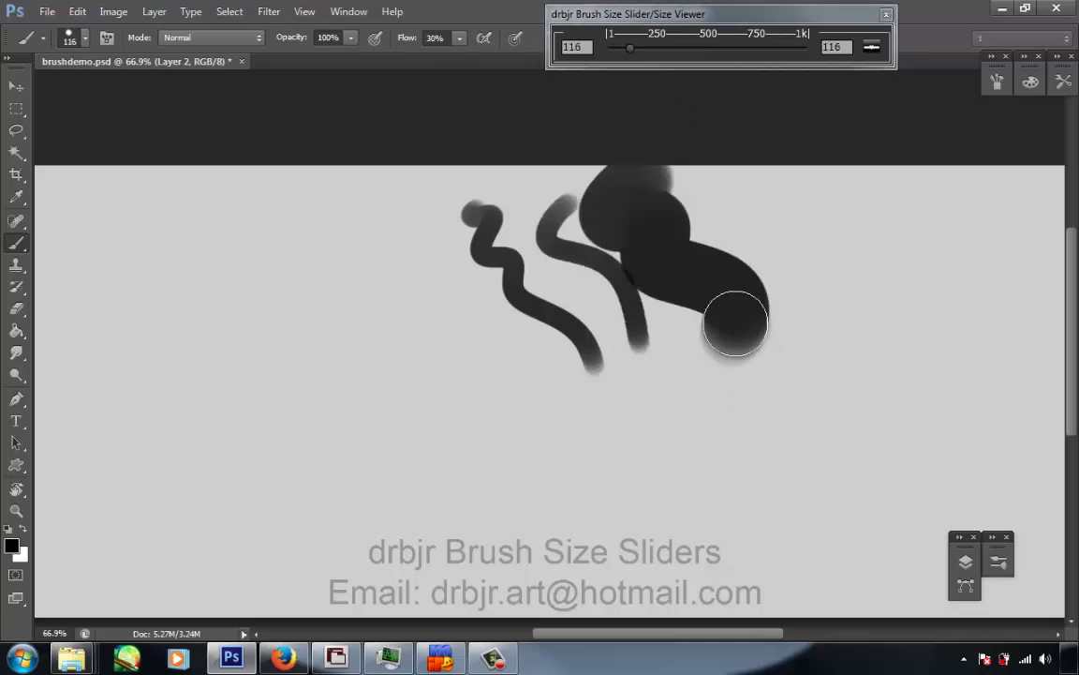
Open the drbjr themed slider options extension, close it, and bring the options back from the slider itself.
{"action": "left_click", "coordinate": [348, 12]}
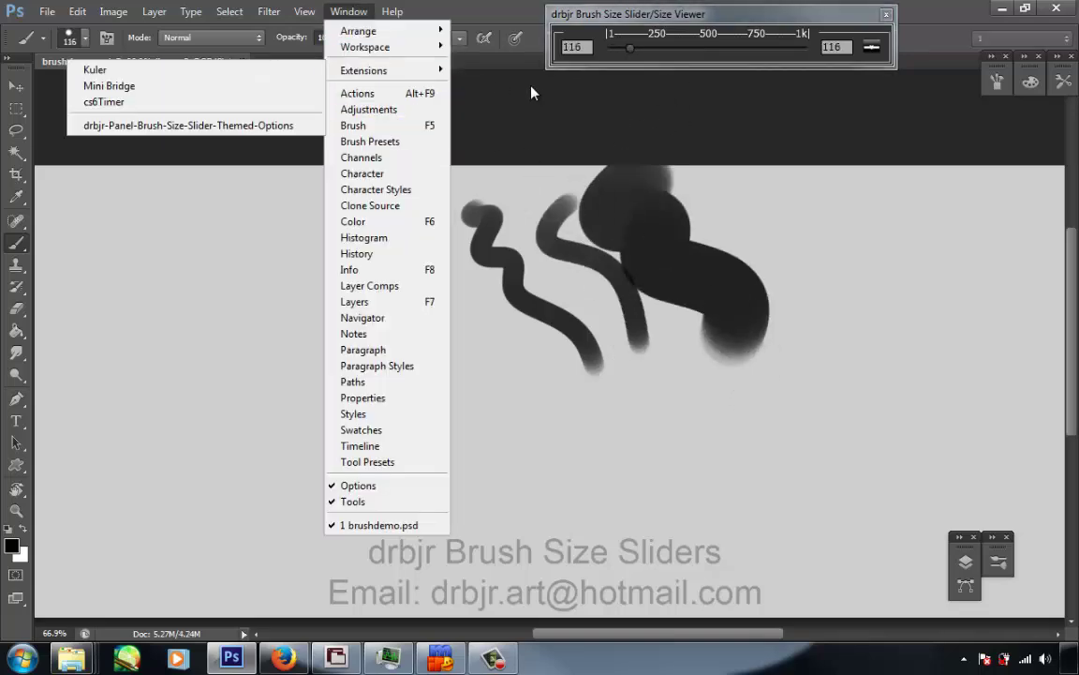
{"action": "mouse_move", "coordinate": [360, 70]}
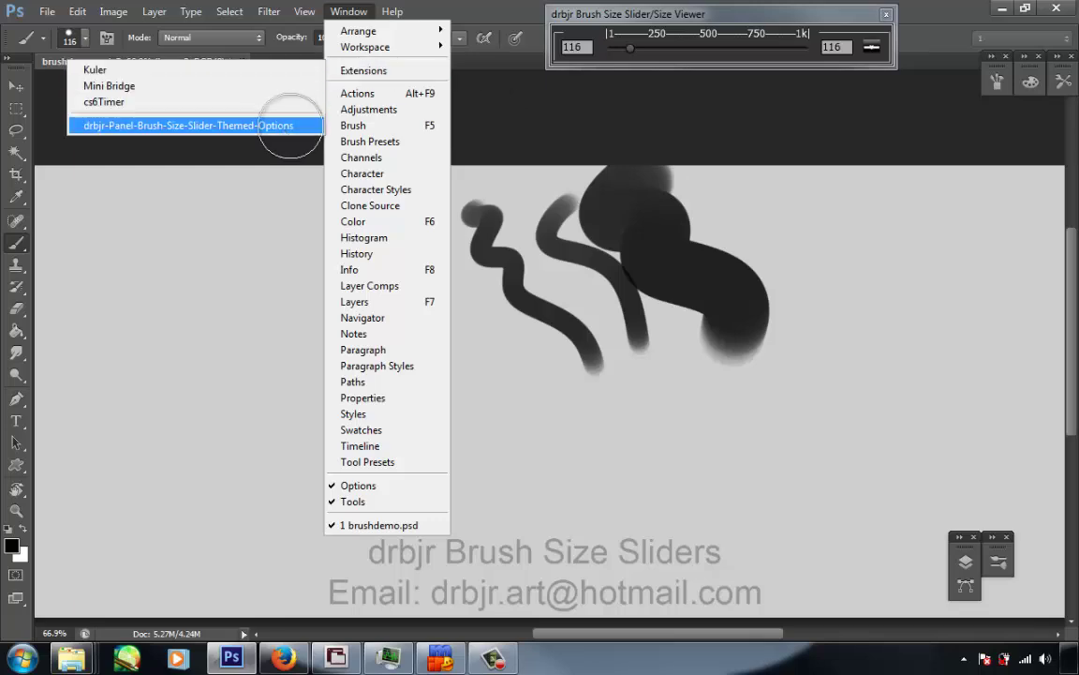
{"action": "left_click", "coordinate": [284, 126]}
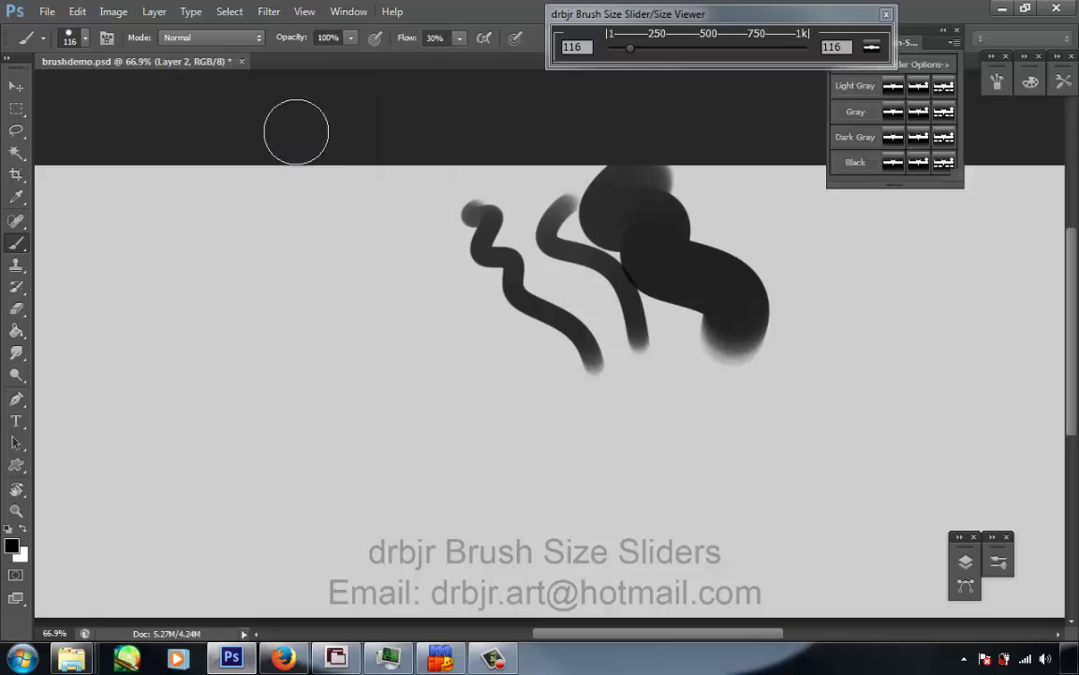
{"action": "left_click", "coordinate": [984, 58]}
{"action": "left_click", "coordinate": [871, 47]}
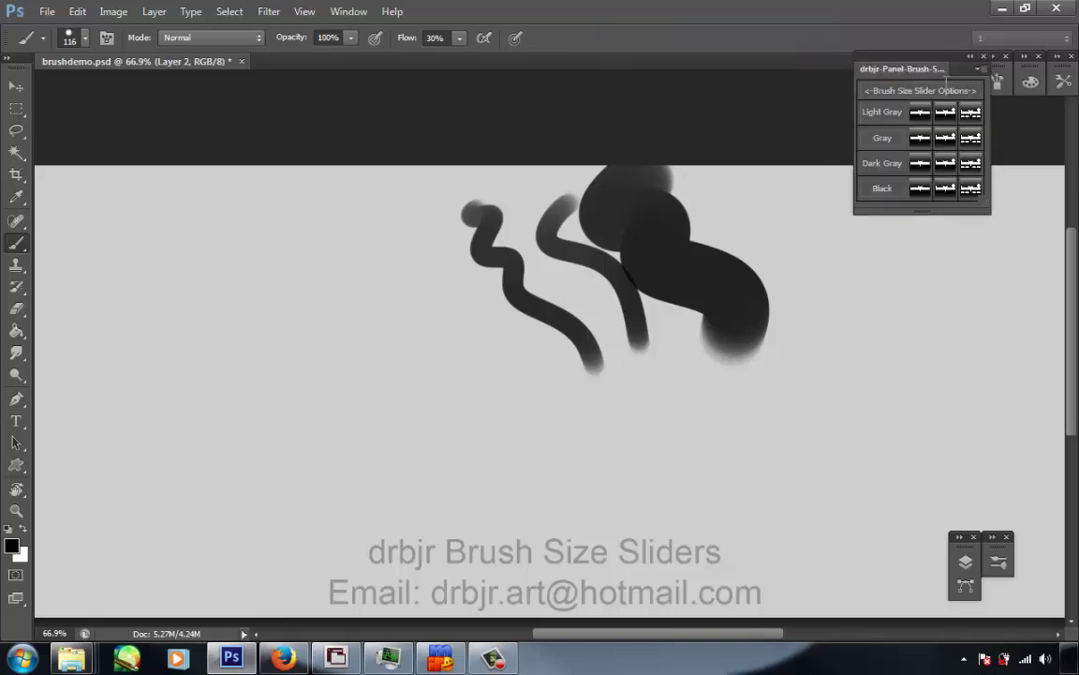
Open the Gray slider with quick sizes, then return to the slider options and move that panel up above the canvas.
{"action": "left_click", "coordinate": [969, 143]}
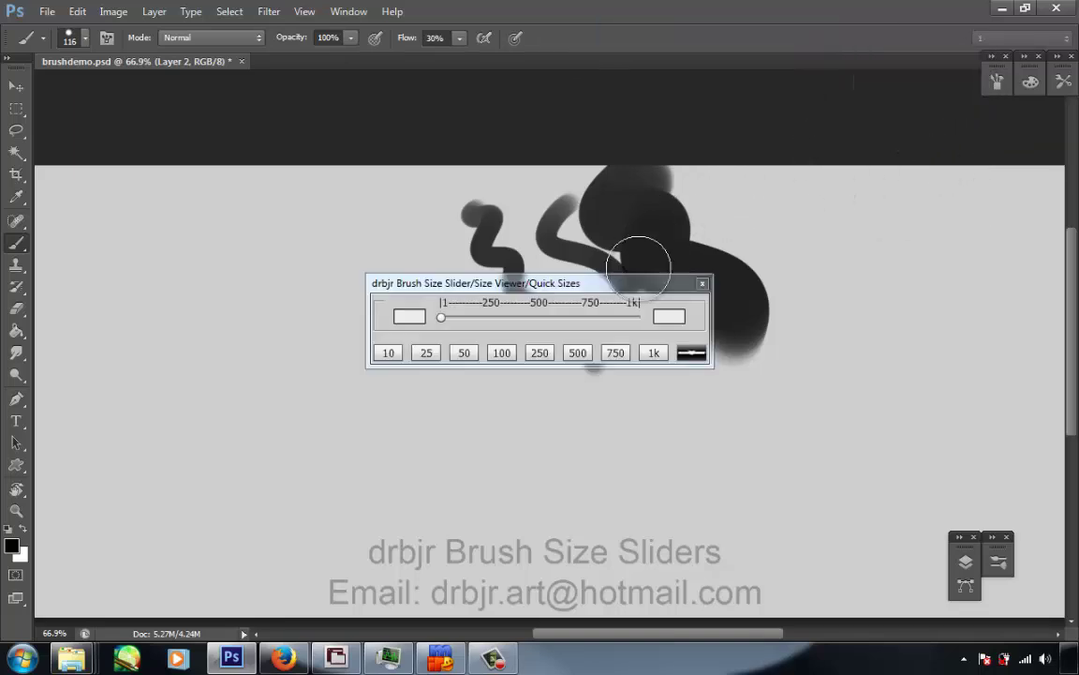
{"action": "left_click_drag", "start_coordinate": [639, 279], "coordinate": [810, 26]}
{"action": "left_click", "coordinate": [864, 98]}
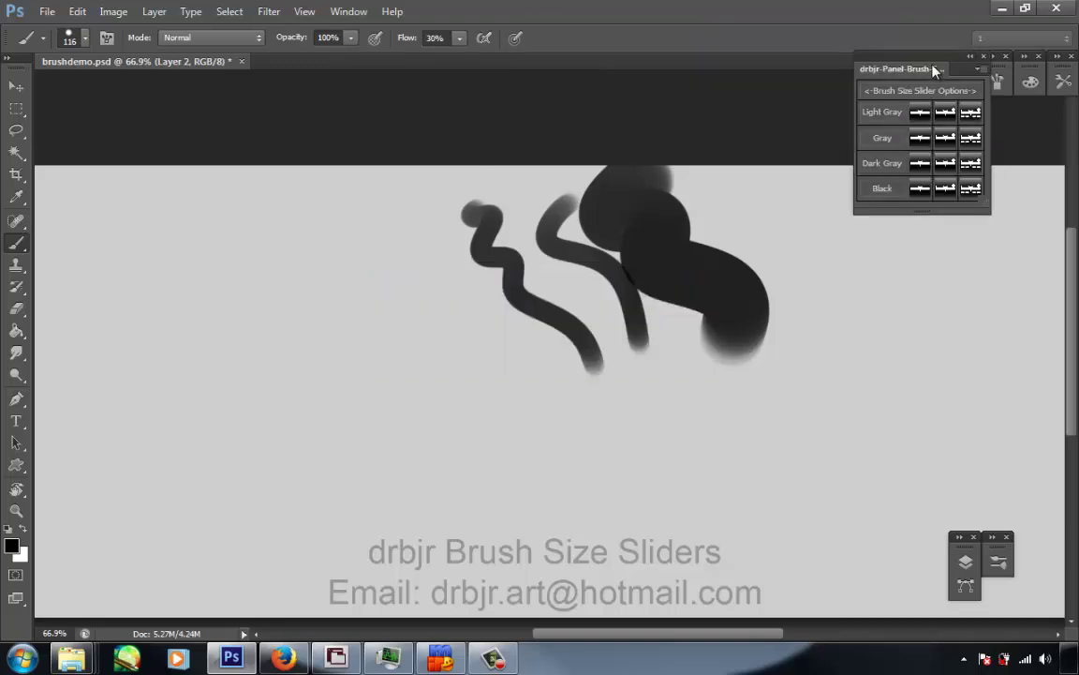
{"action": "mouse_move", "coordinate": [933, 72]}
{"action": "left_mouse_down"}
{"action": "mouse_move", "coordinate": [897, 37]}
{"action": "mouse_move", "coordinate": [895, 49]}
{"action": "mouse_move", "coordinate": [891, 6]}
{"action": "mouse_move", "coordinate": [914, 7]}
{"action": "left_mouse_up"}
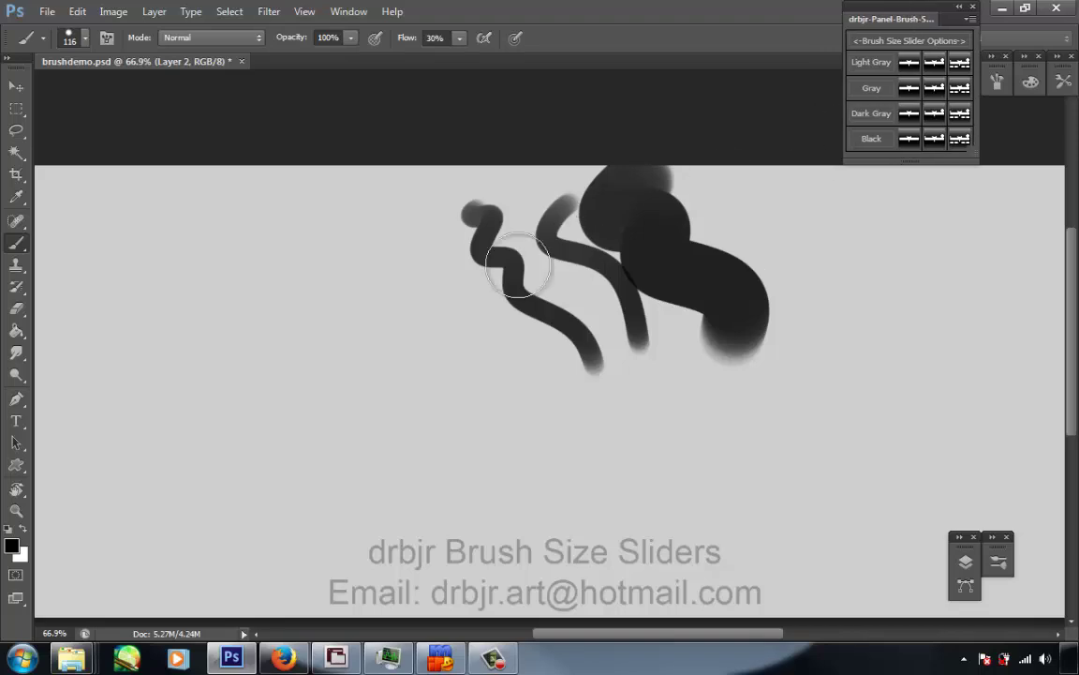
Paint two thick wavy strokes at 116 px beside the existing ones and clear all strokes from the layer.
{"action": "left_click_drag", "start_coordinate": [438, 246], "coordinate": [534, 370]}
{"action": "mouse_move", "coordinate": [354, 254]}
{"action": "left_mouse_down"}
{"action": "mouse_move", "coordinate": [409, 372]}
{"action": "mouse_move", "coordinate": [514, 449]}
{"action": "left_mouse_up"}
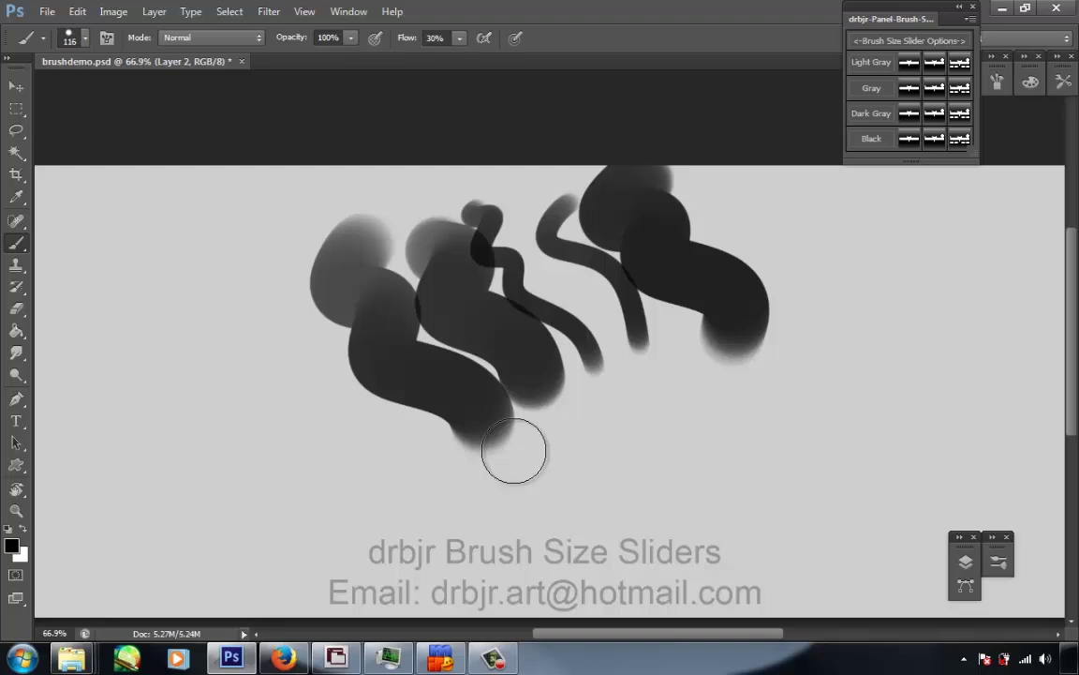
{"action": "key", "text": "ctrl+a"}
{"action": "key", "text": "ctrl+x"}
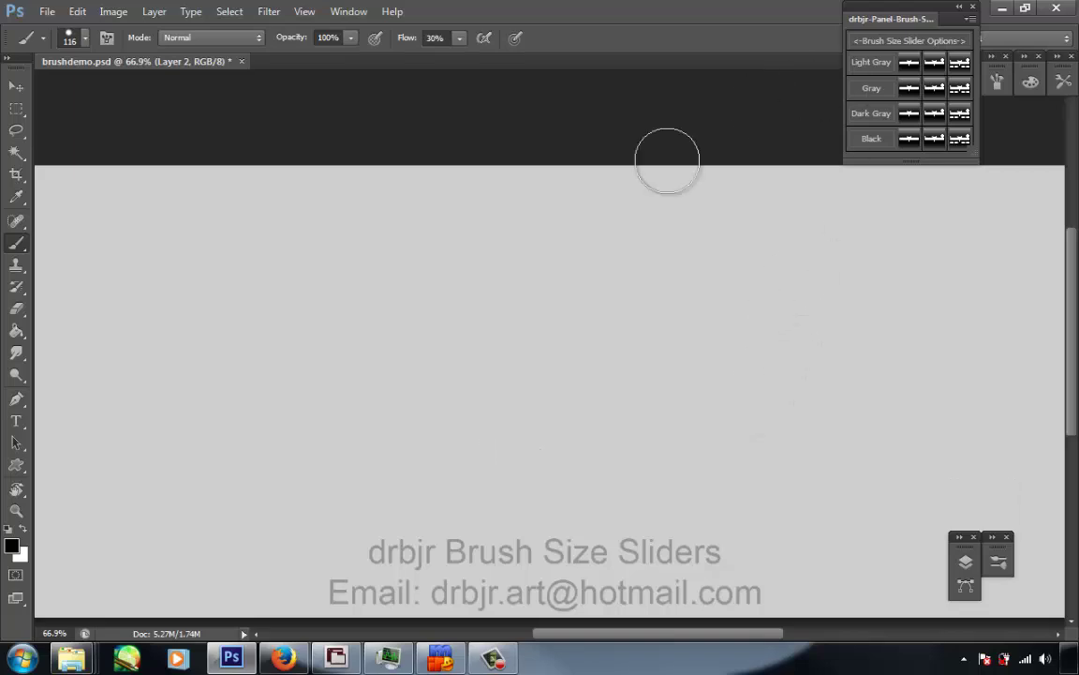
Open the Gray slider with Size Viewer, switch to the Dark Gray Size Viewer version, and move it up above the canvas.
{"action": "left_click", "coordinate": [926, 91]}
{"action": "left_click_drag", "start_coordinate": [587, 292], "coordinate": [769, 31]}
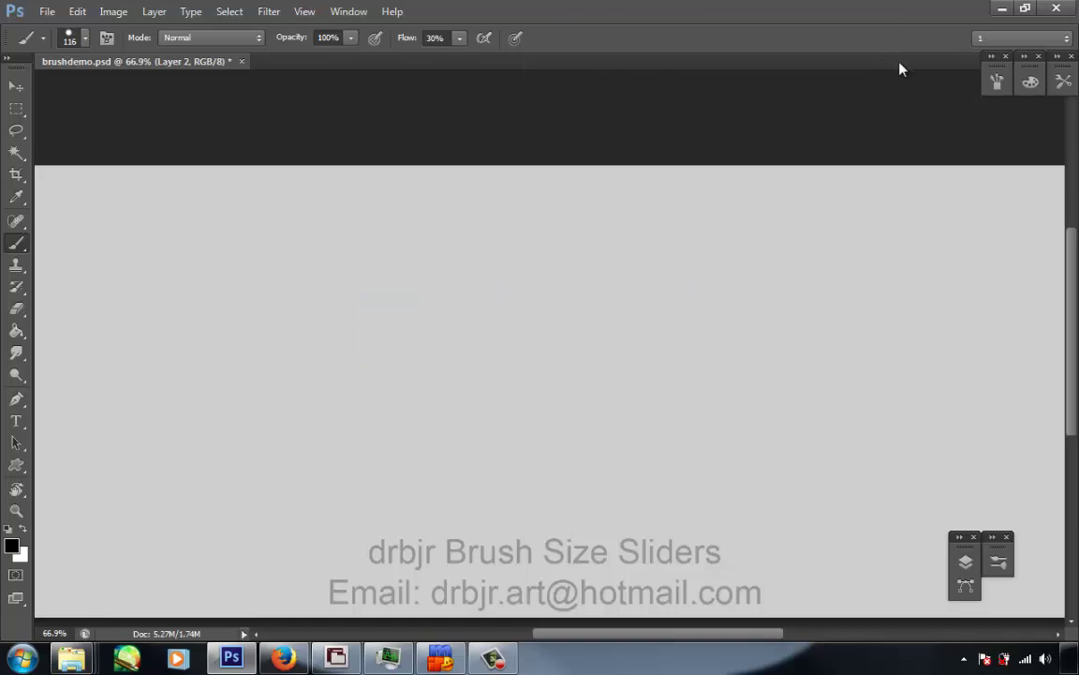
{"action": "left_click", "coordinate": [866, 60]}
{"action": "left_click", "coordinate": [937, 113]}
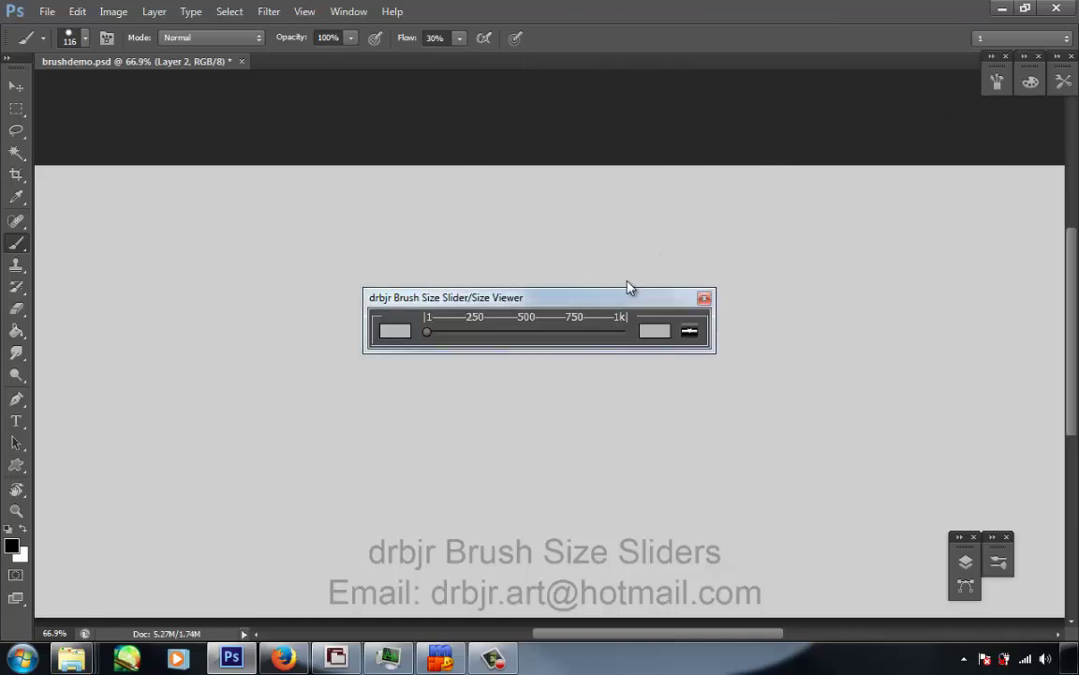
{"action": "left_click_drag", "start_coordinate": [738, 17], "coordinate": [771, 18]}
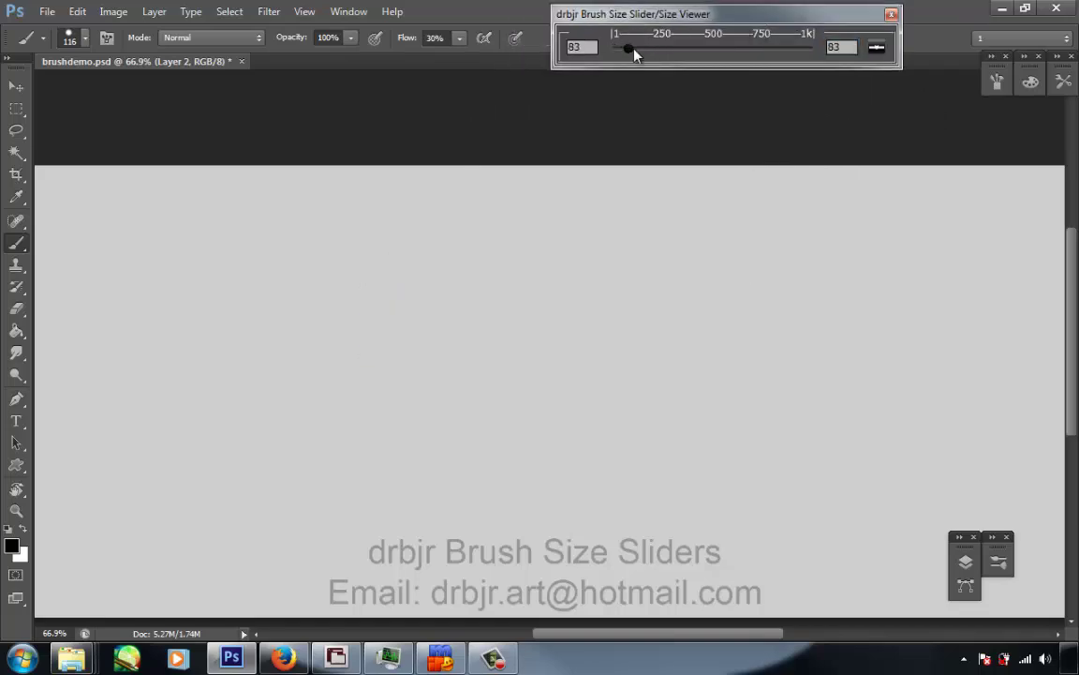
Paint a short blob-ended stroke at 49 px, then set the brush to 24 px and paint three thin wavy strokes.
{"action": "left_click_drag", "start_coordinate": [843, 482], "coordinate": [791, 541]}
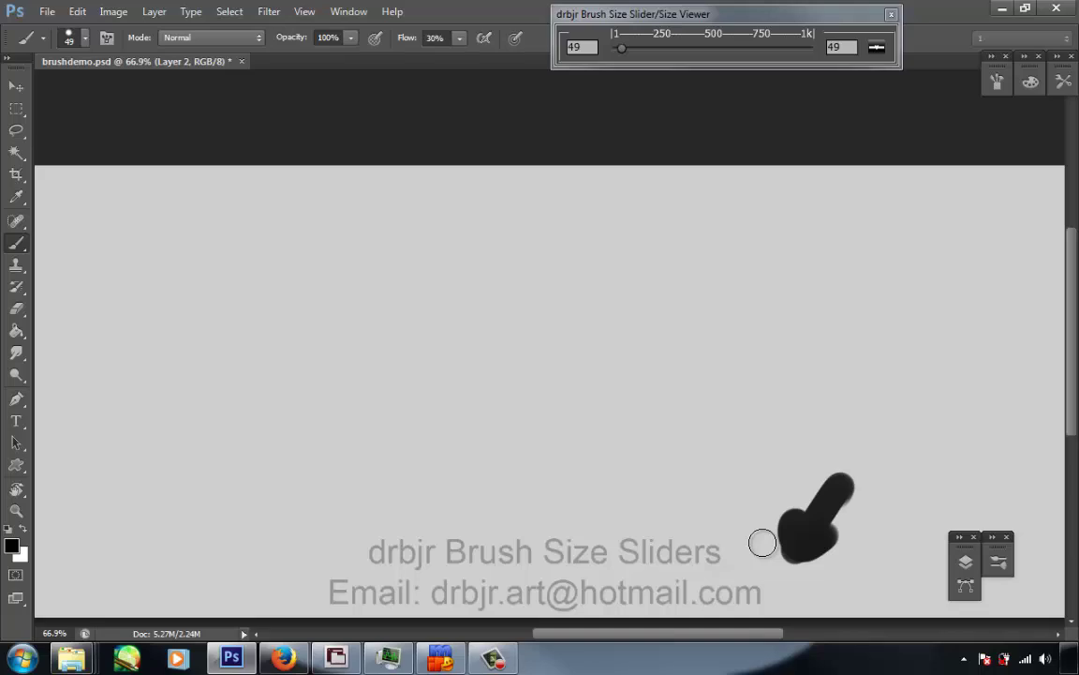
{"action": "left_click", "coordinate": [621, 48]}
{"action": "mouse_move", "coordinate": [577, 206]}
{"action": "left_mouse_down"}
{"action": "mouse_move", "coordinate": [597, 271]}
{"action": "mouse_move", "coordinate": [682, 379]}
{"action": "left_mouse_up"}
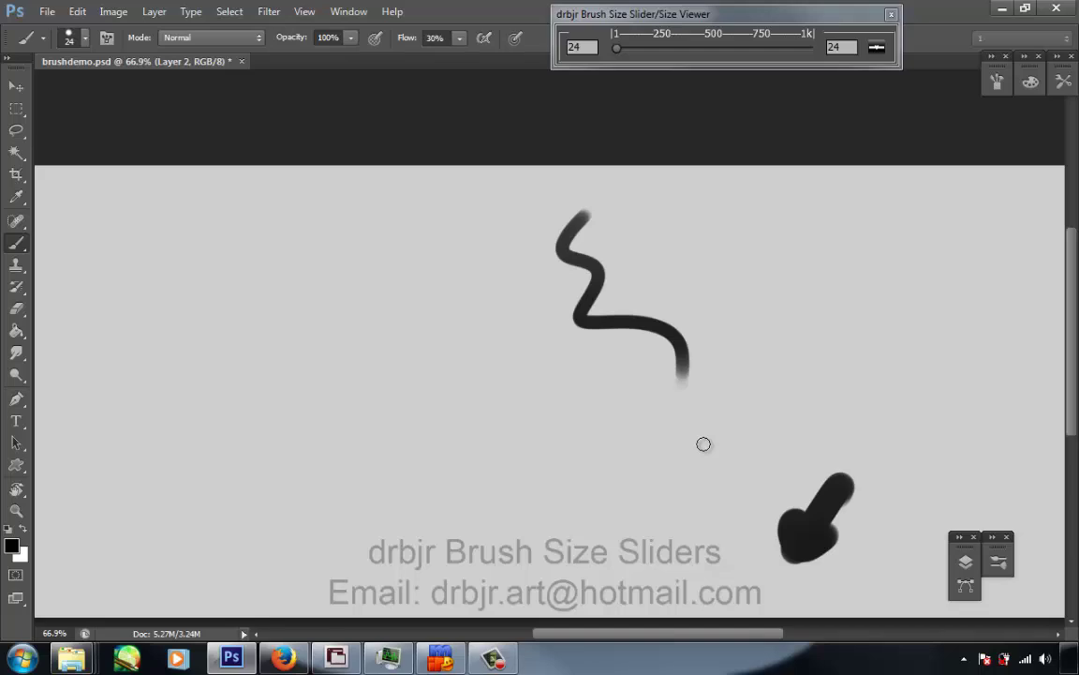
{"action": "mouse_move", "coordinate": [655, 192]}
{"action": "left_mouse_down"}
{"action": "mouse_move", "coordinate": [632, 224]}
{"action": "mouse_move", "coordinate": [725, 290]}
{"action": "mouse_move", "coordinate": [730, 342]}
{"action": "left_mouse_up"}
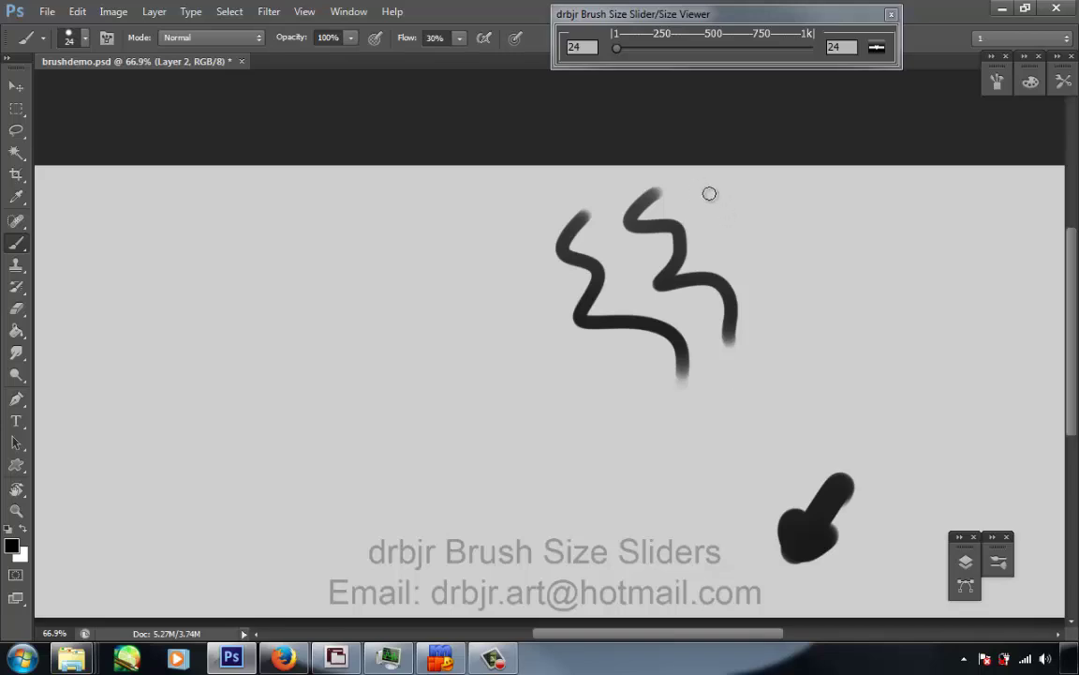
{"action": "mouse_move", "coordinate": [698, 185]}
{"action": "left_mouse_down"}
{"action": "mouse_move", "coordinate": [773, 256]}
{"action": "mouse_move", "coordinate": [774, 333]}
{"action": "left_mouse_up"}
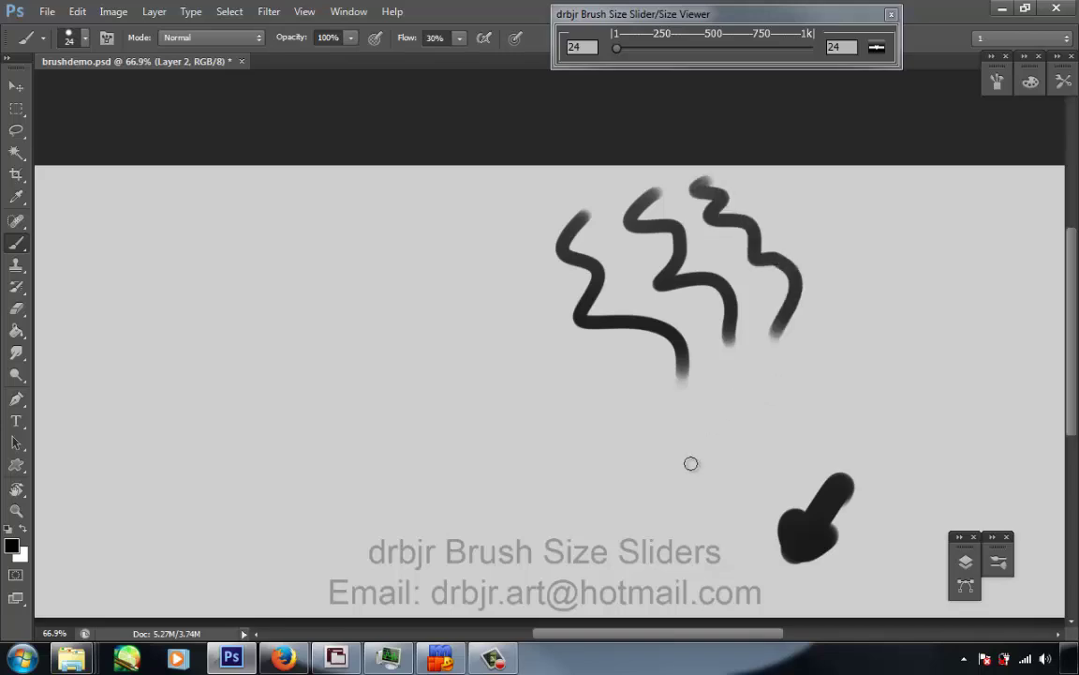